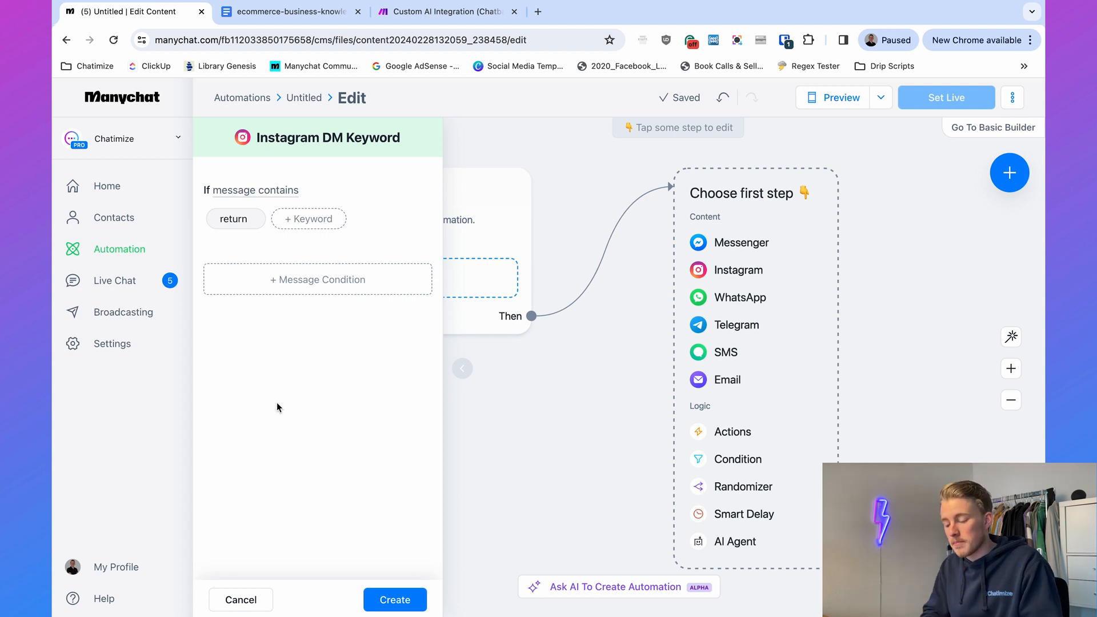
Step: Add a second condition requiring the message to contain the keyword "policy" and create the Instagram DM keyword trigger
{"action": "left_click", "coordinate": [276, 281]}
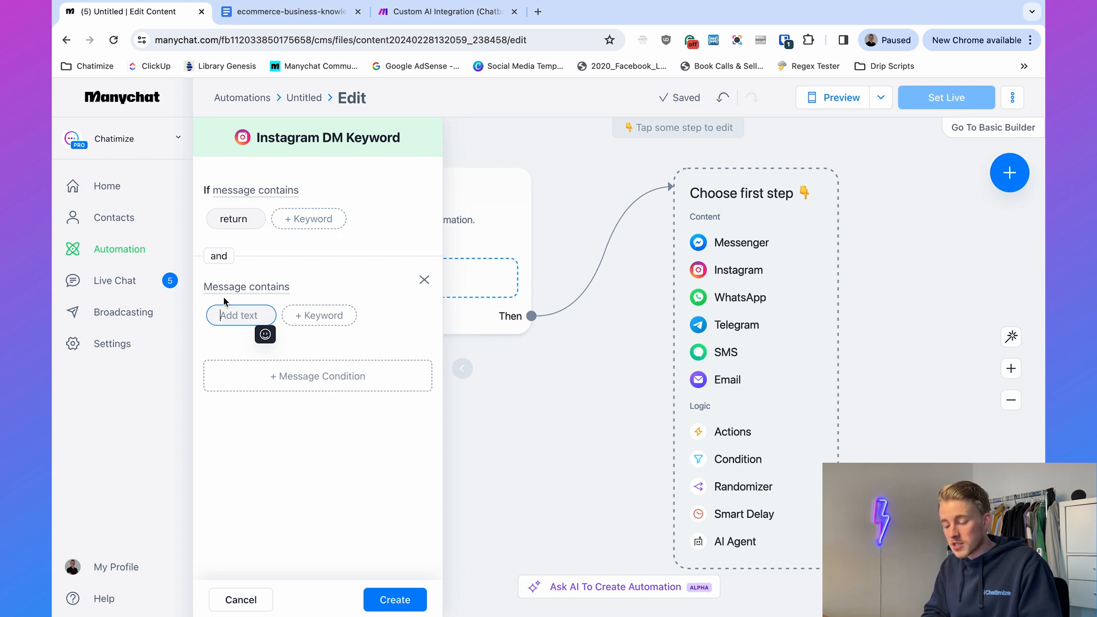
{"action": "type", "text": "policy"}
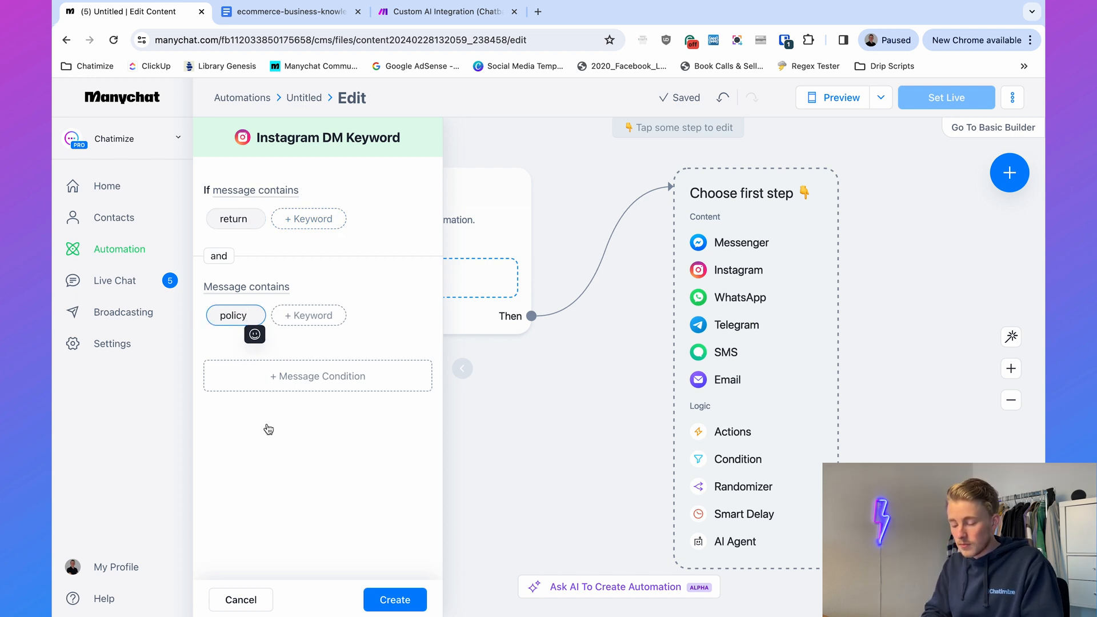
{"action": "left_click", "coordinate": [269, 429]}
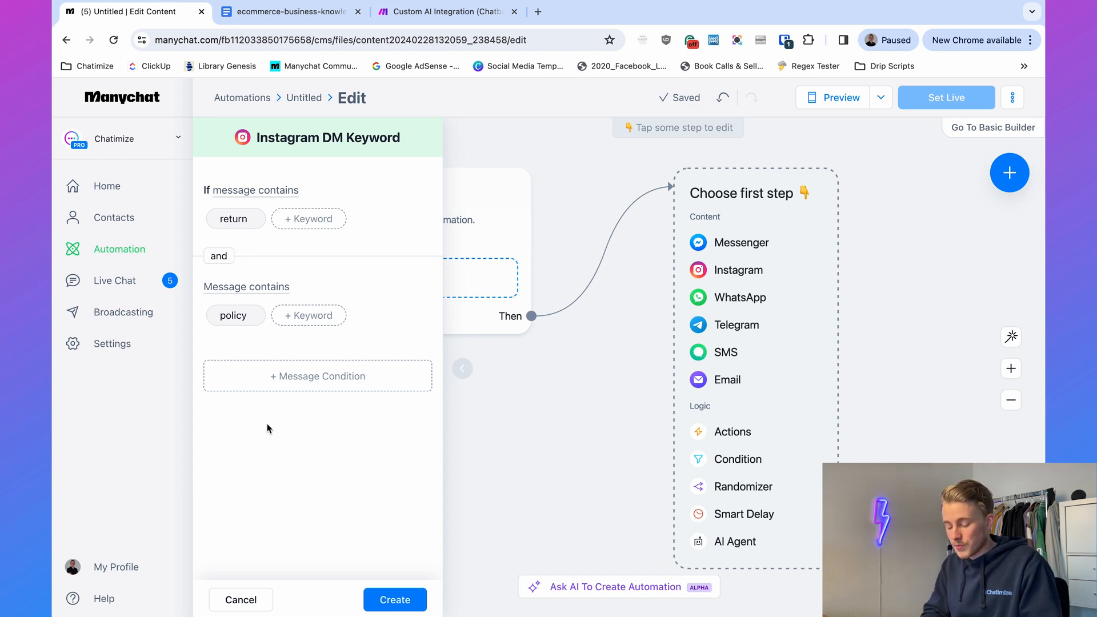
{"action": "left_click", "coordinate": [395, 599]}
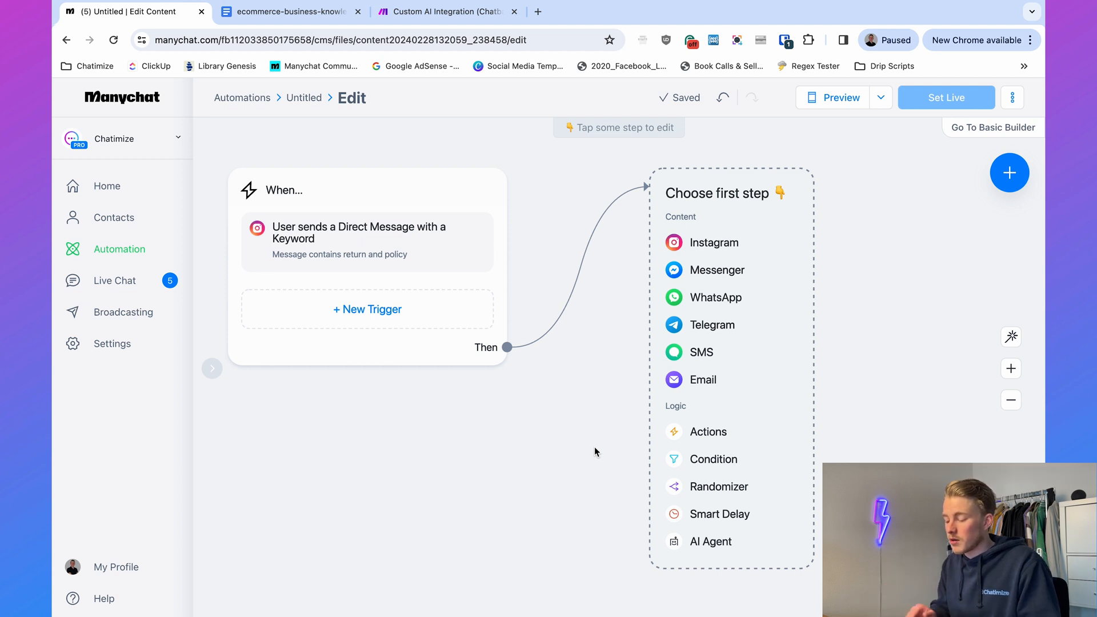
Step: Add an Instagram message as the first step, explaining EcommerceBizz's 14-day return option for unworn products with all tags attached
{"action": "left_click", "coordinate": [707, 244]}
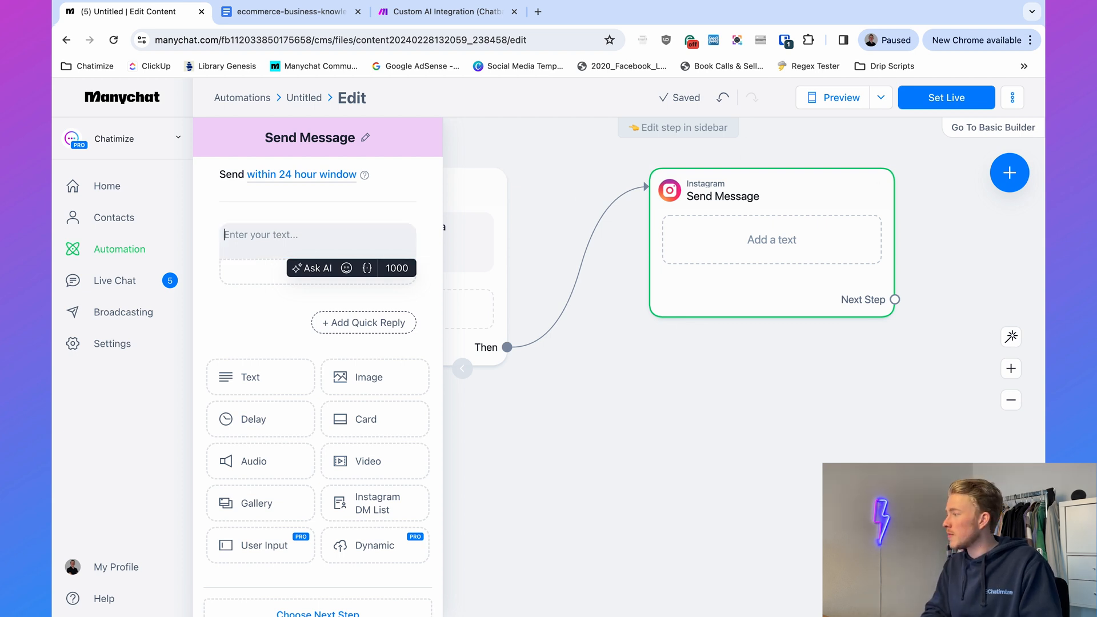
{"action": "key", "text": "super+Tab"}
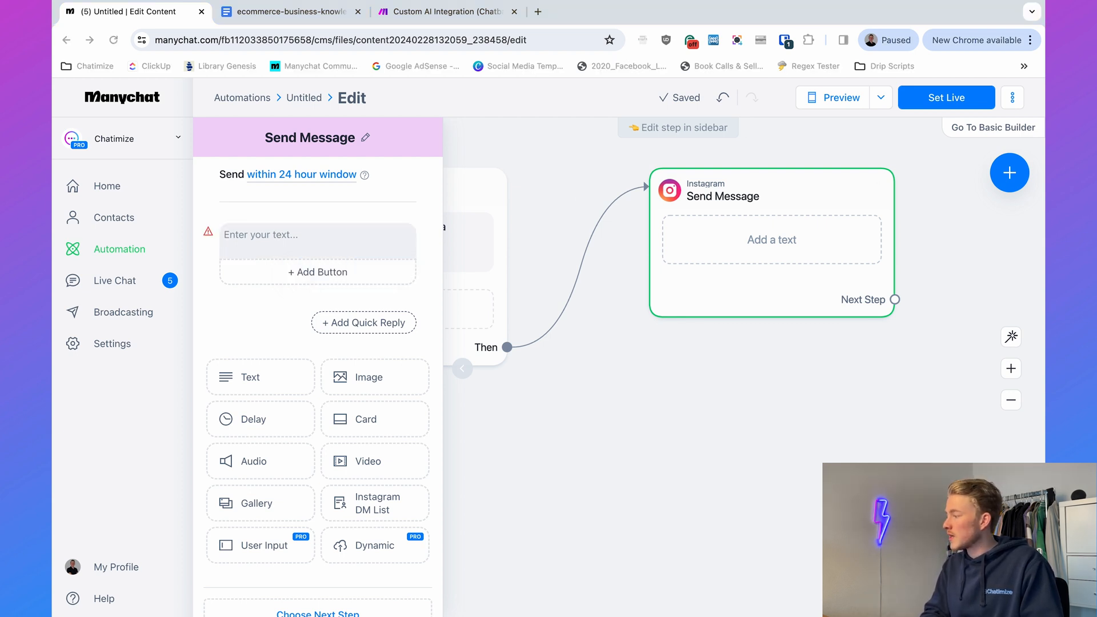
{"action": "left_click", "coordinate": [317, 235]}
{"action": "type", "text": "At EcommerceBizz you always have the option of returning your order within 14 days after delivery. Make sure that the products have not been worn and have all tags attached when they are returned."}
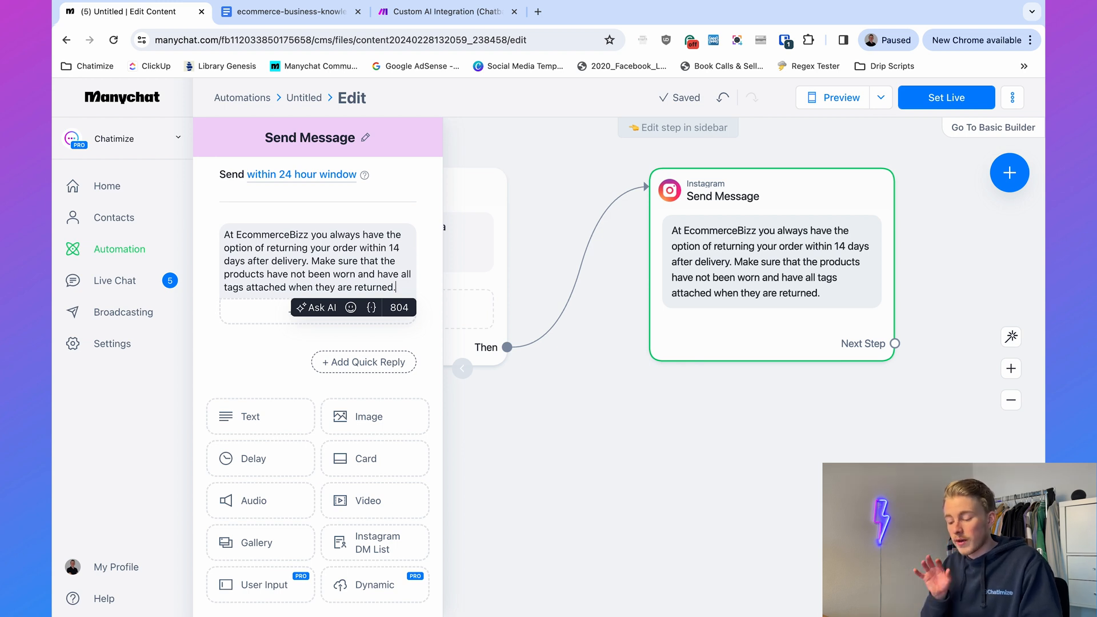
{"action": "left_click", "coordinate": [544, 406]}
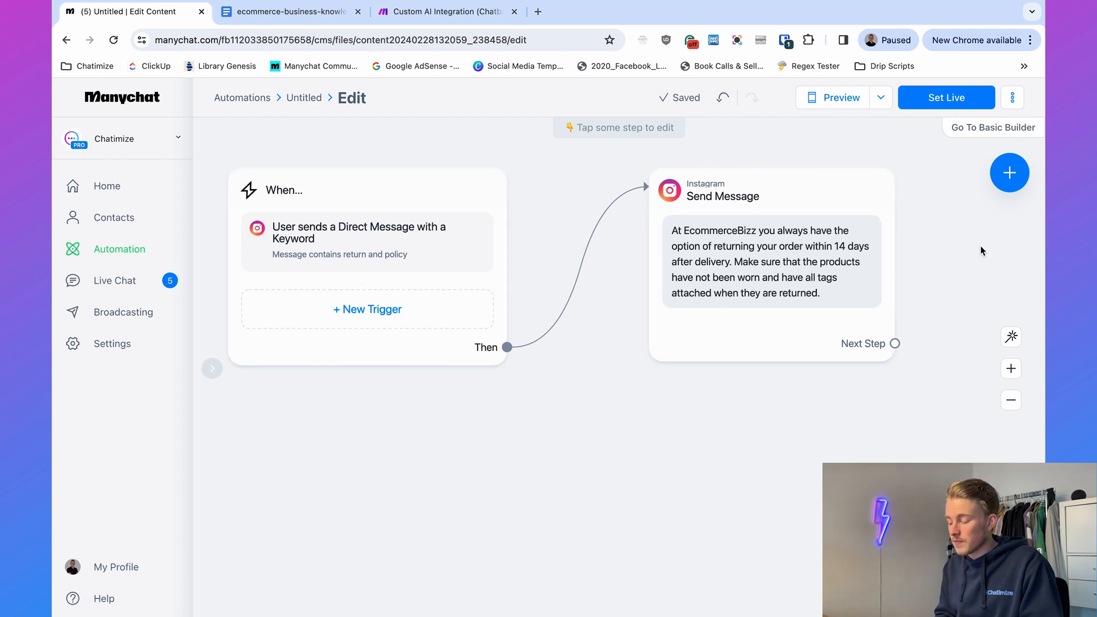
Step: Add a follow-up Instagram message after the return policy message, reading "Does that answer your question?"
{"action": "left_click_drag", "start_coordinate": [980, 246], "coordinate": [753, 261]}
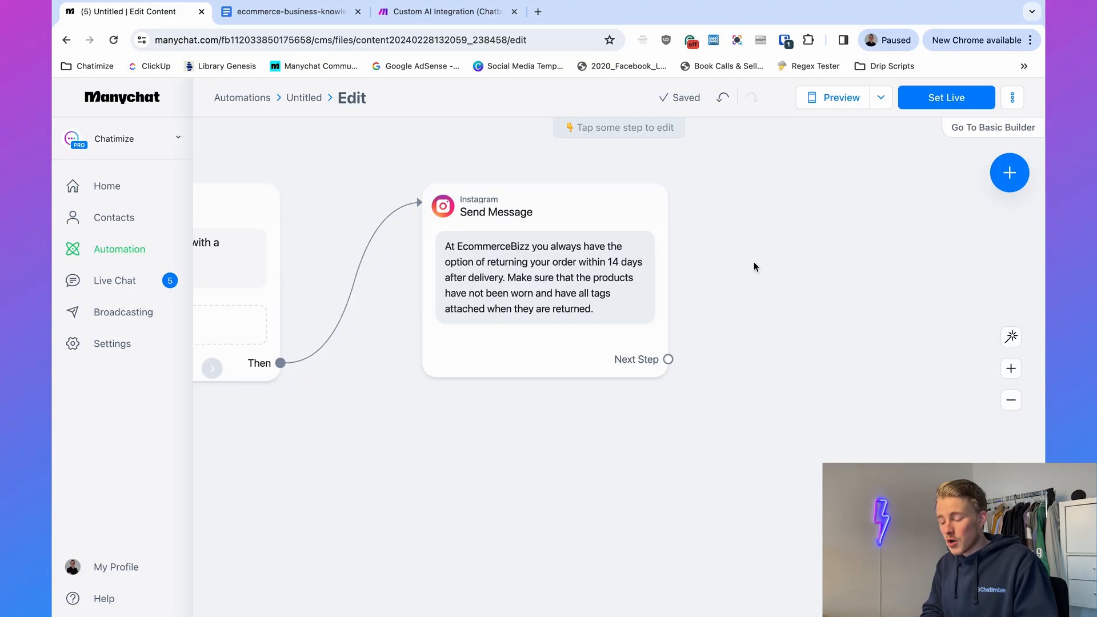
{"action": "left_click_drag", "start_coordinate": [774, 275], "coordinate": [626, 279]}
{"action": "left_click_drag", "start_coordinate": [514, 361], "coordinate": [583, 211]}
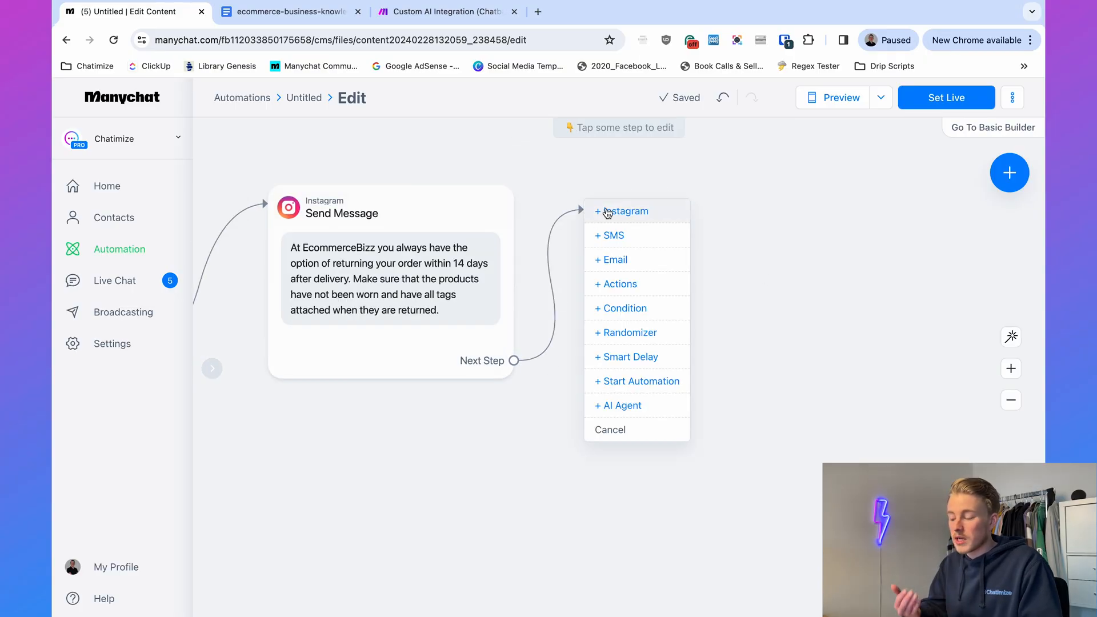
{"action": "left_click", "coordinate": [607, 212]}
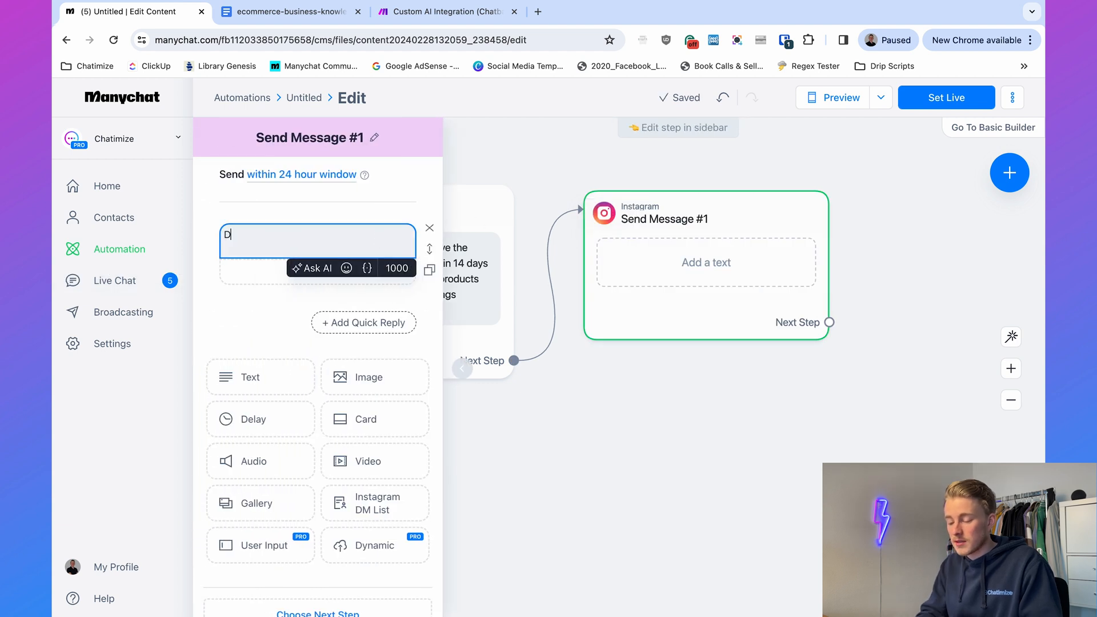
{"action": "type", "text": "Does that answer your question?"}
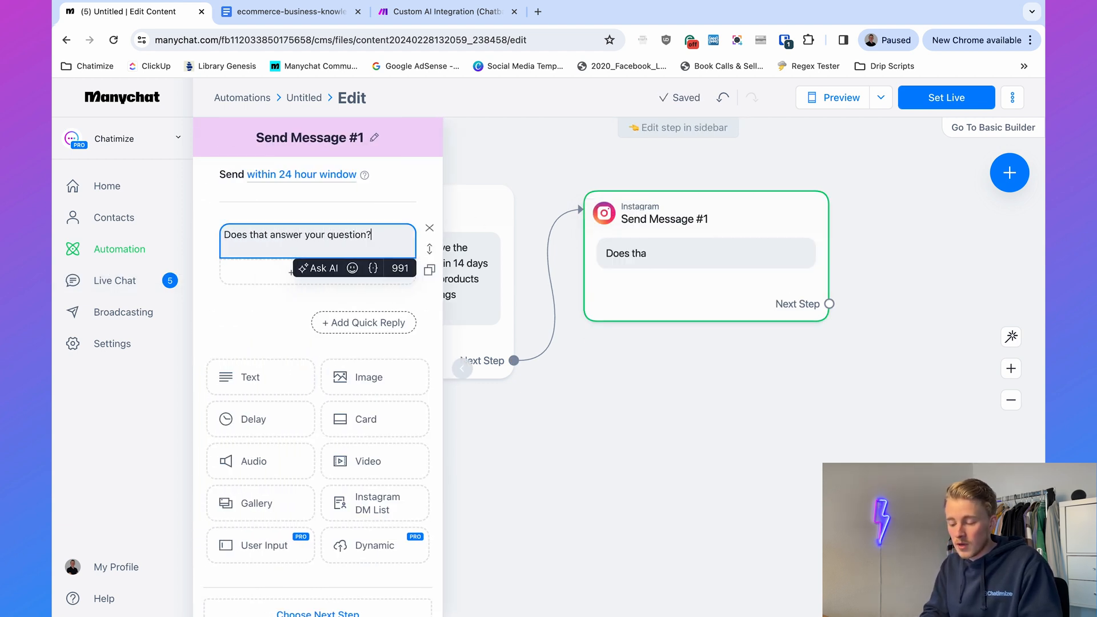
{"action": "left_click", "coordinate": [252, 355]}
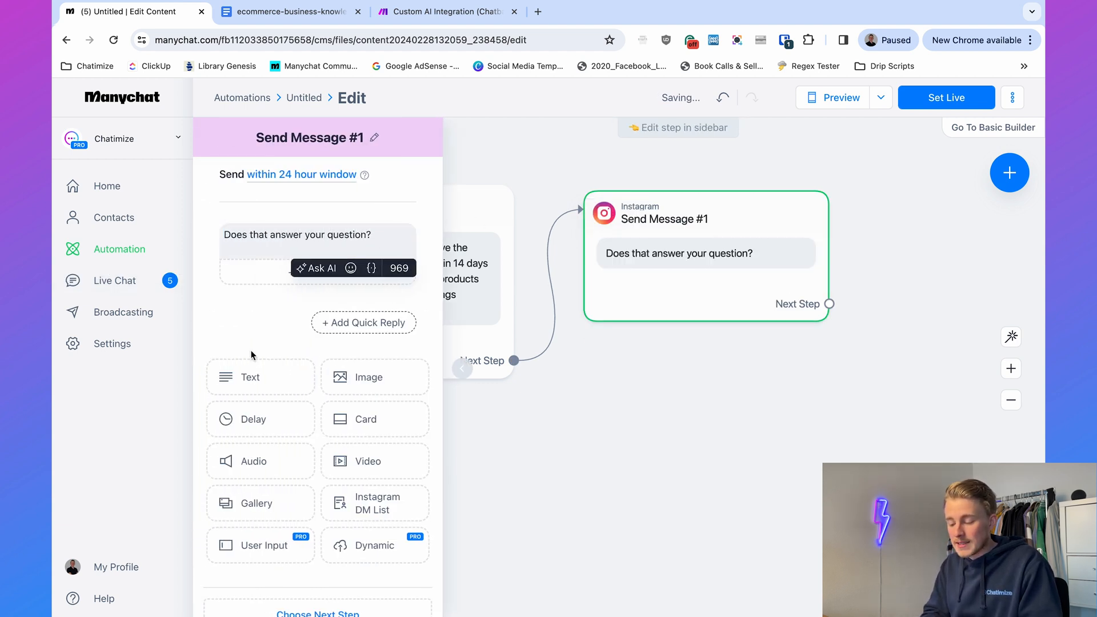
Step: Add two quick replies to the follow-up question: "Yes, it does!" and "No, it doesn't"
{"action": "left_click", "coordinate": [349, 324]}
{"action": "type", "text": "Yes, "}
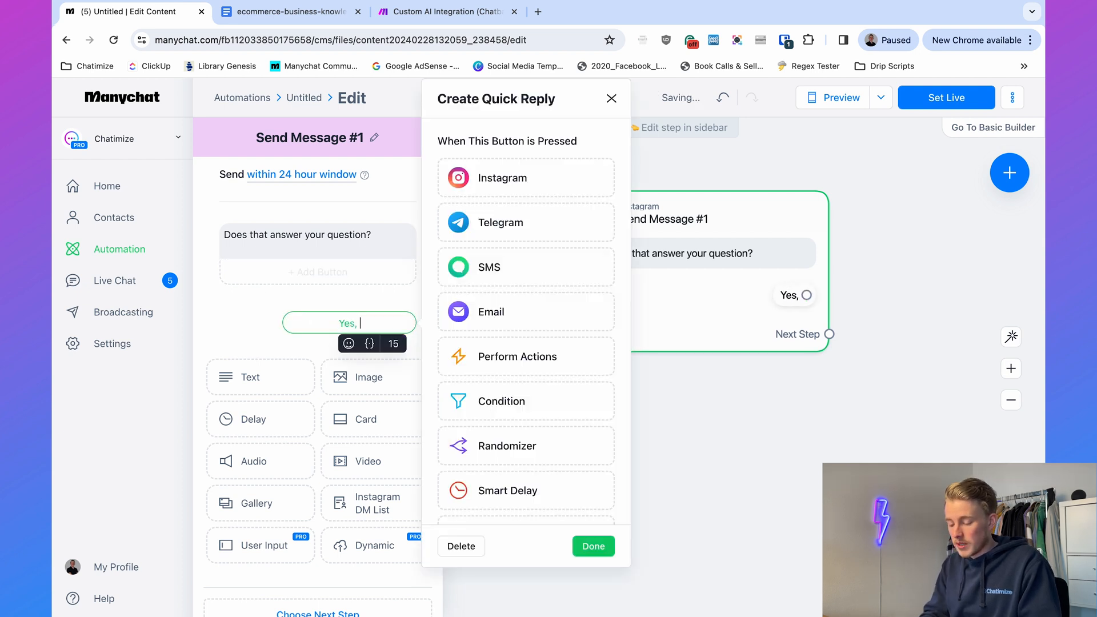
{"action": "type", "text": "it does!"}
{"action": "left_click", "coordinate": [248, 319]}
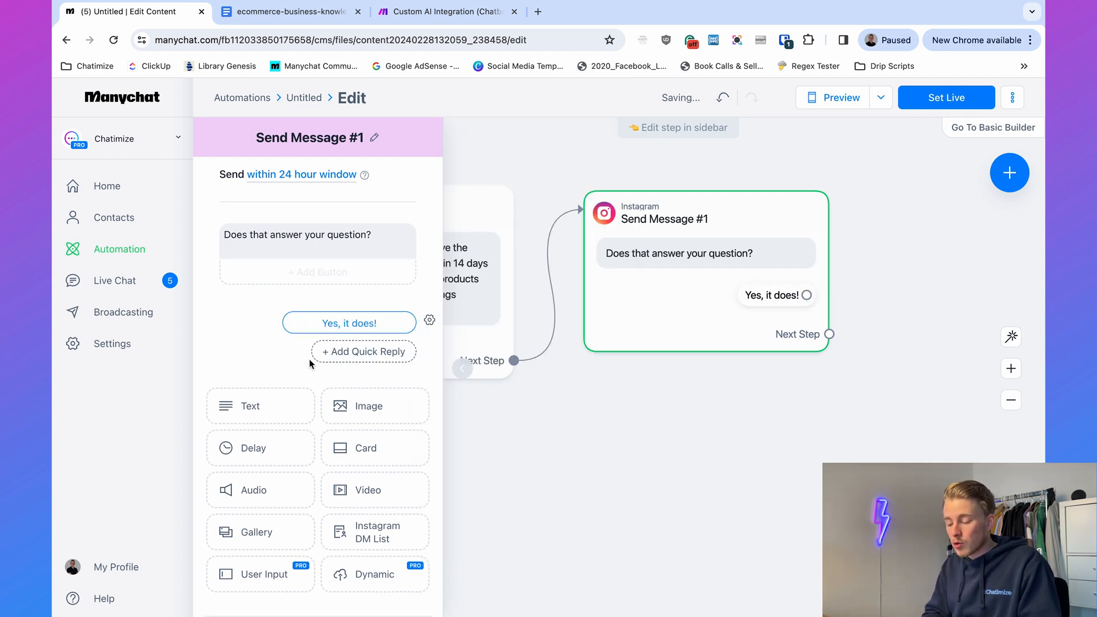
{"action": "left_click", "coordinate": [349, 352]}
{"action": "left_click", "coordinate": [349, 354]}
{"action": "type", "text": "No, it "}
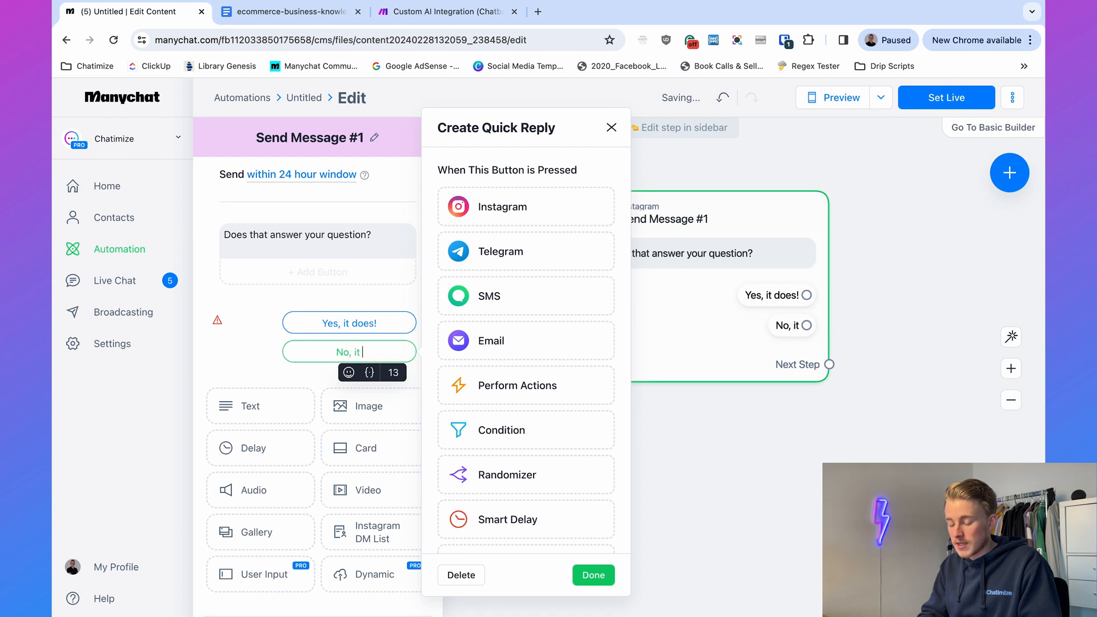
{"action": "type", "text": "doesn"}
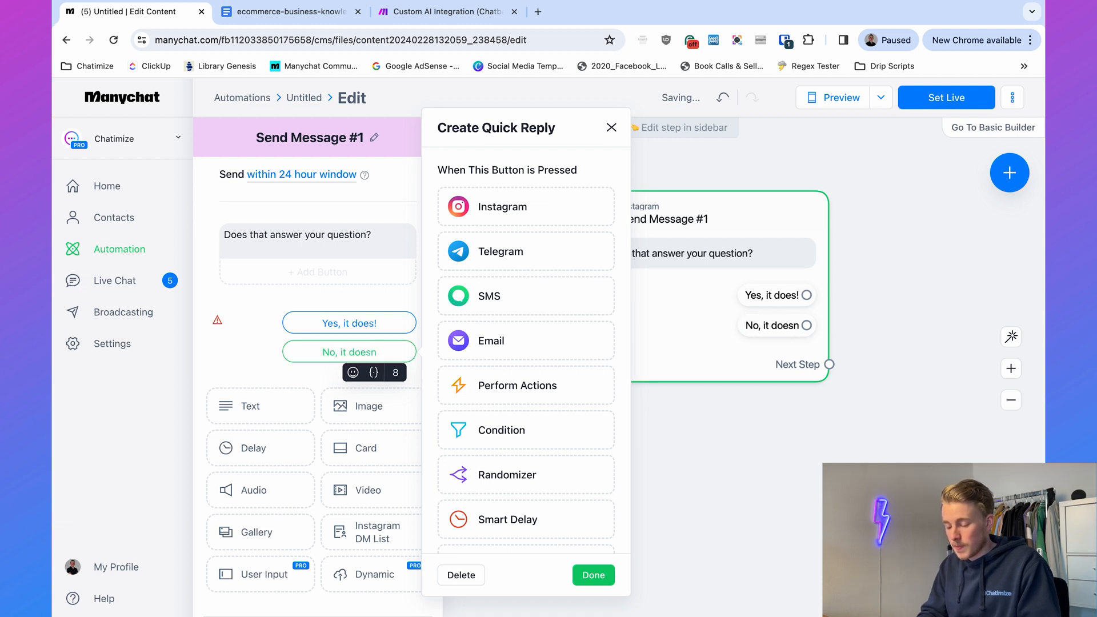
{"action": "type", "text": "'t"}
{"action": "left_click", "coordinate": [270, 362]}
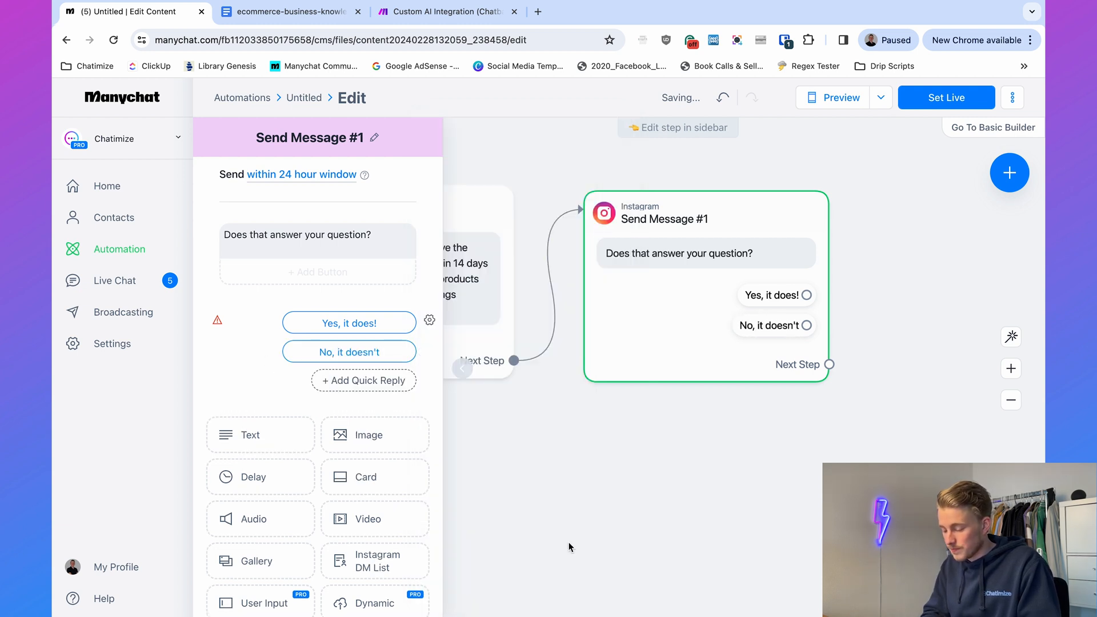
{"action": "left_click", "coordinate": [774, 417]}
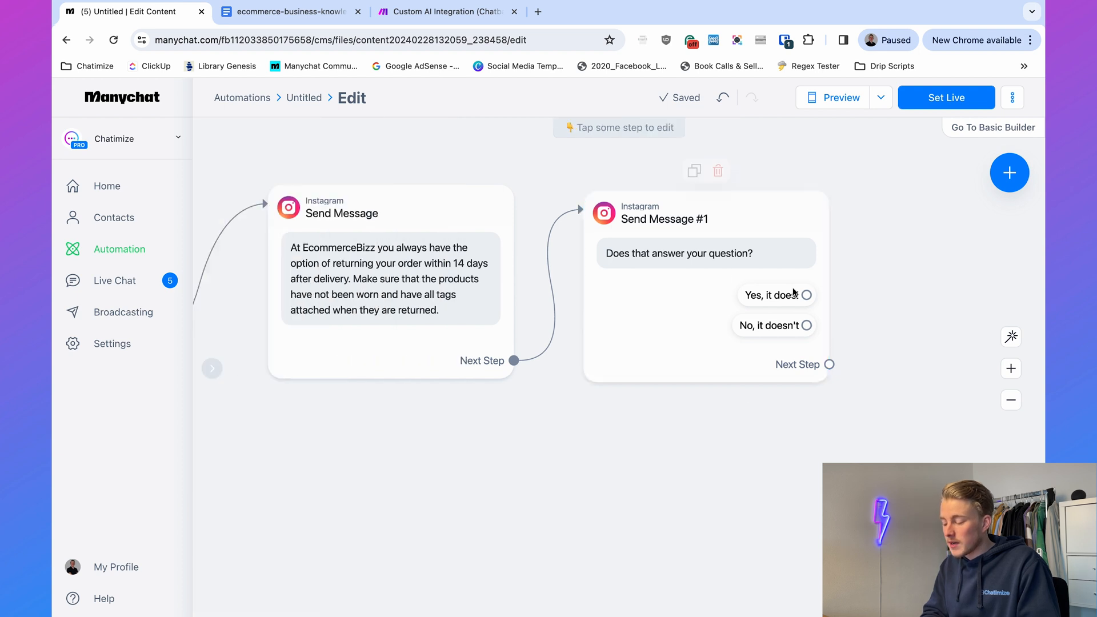
Step: Connect the "Yes, it does!" reply to a new Instagram message reading "Great! If you have any more questions, feel free to ask them here!"
{"action": "left_click_drag", "start_coordinate": [798, 438], "coordinate": [668, 452]}
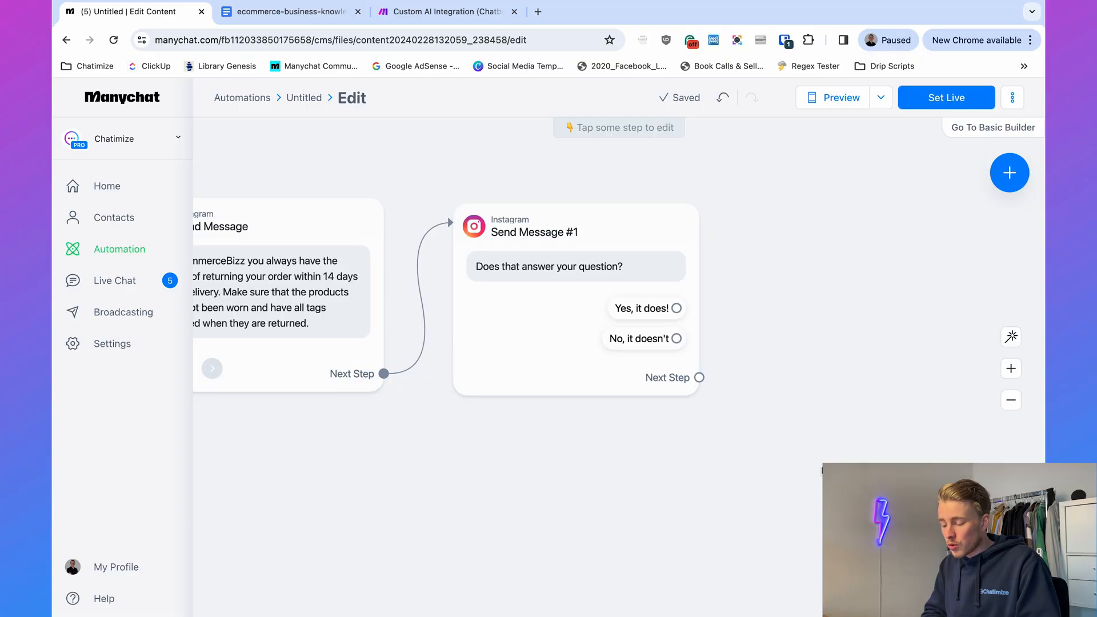
{"action": "left_click_drag", "start_coordinate": [751, 443], "coordinate": [614, 444]}
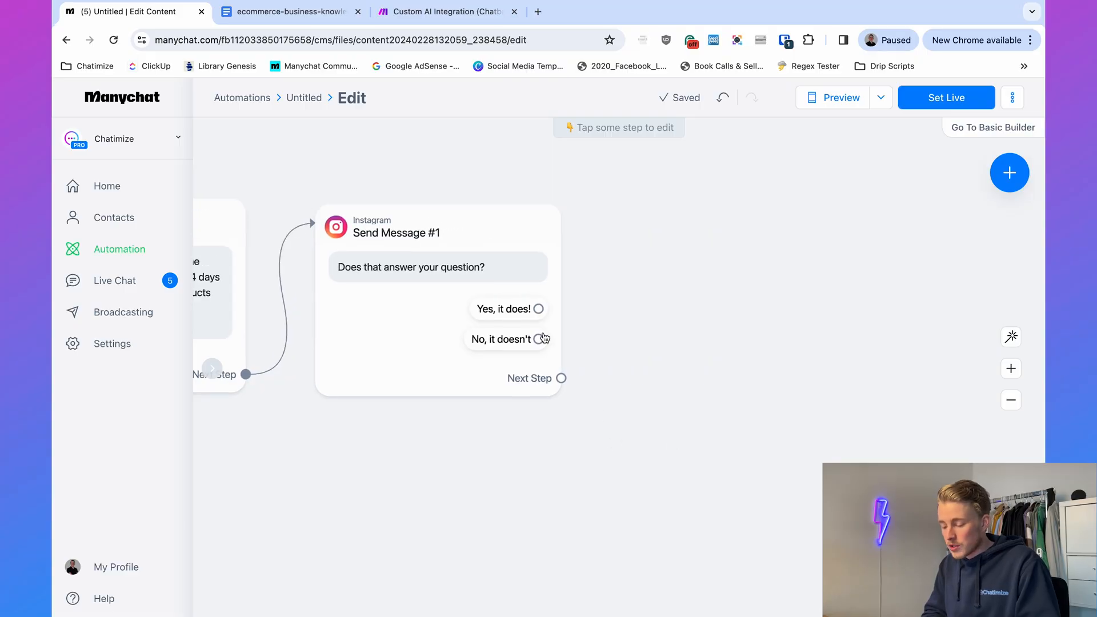
{"action": "left_click_drag", "start_coordinate": [539, 309], "coordinate": [674, 218]}
{"action": "left_click", "coordinate": [685, 218]}
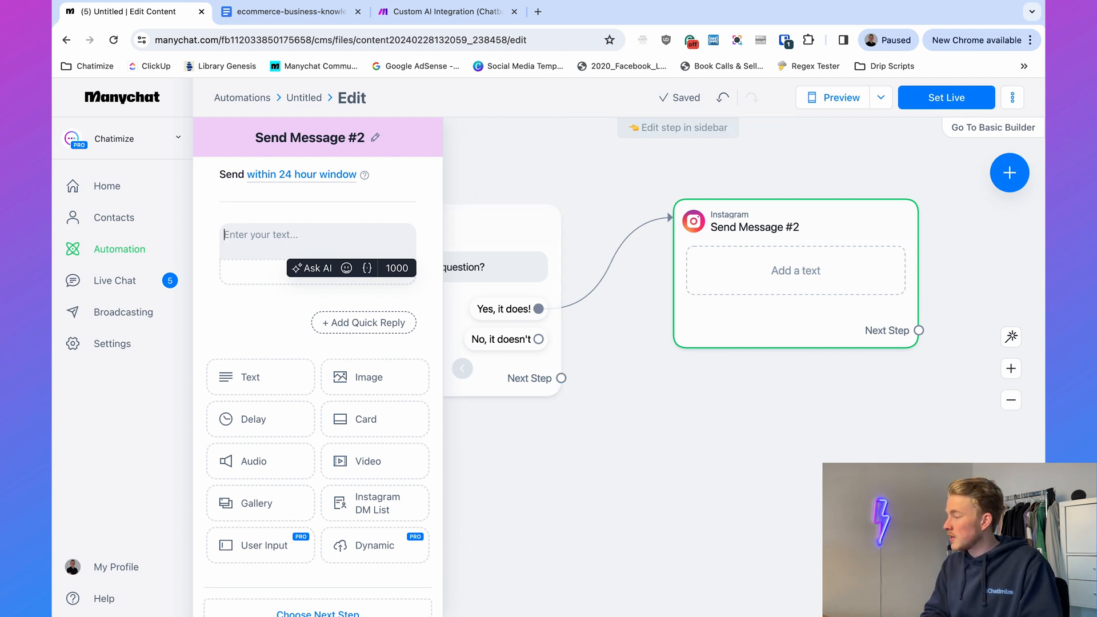
{"action": "left_click", "coordinate": [349, 250]}
{"action": "type", "text": "Great! If you have any more questions, feel free to ask them here!"}
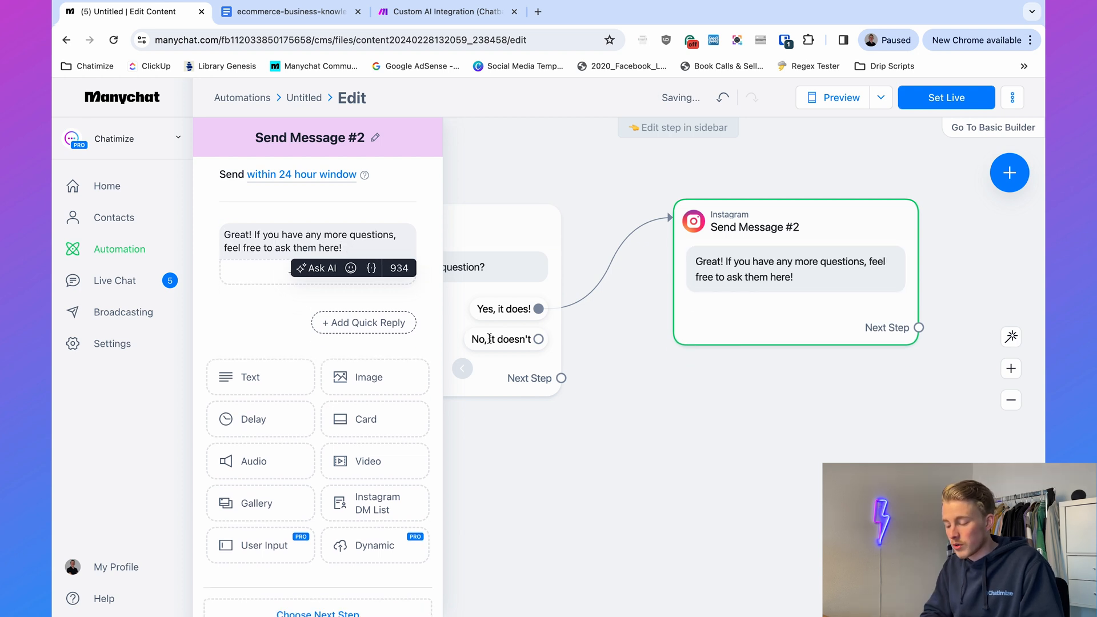
{"action": "left_click", "coordinate": [638, 472]}
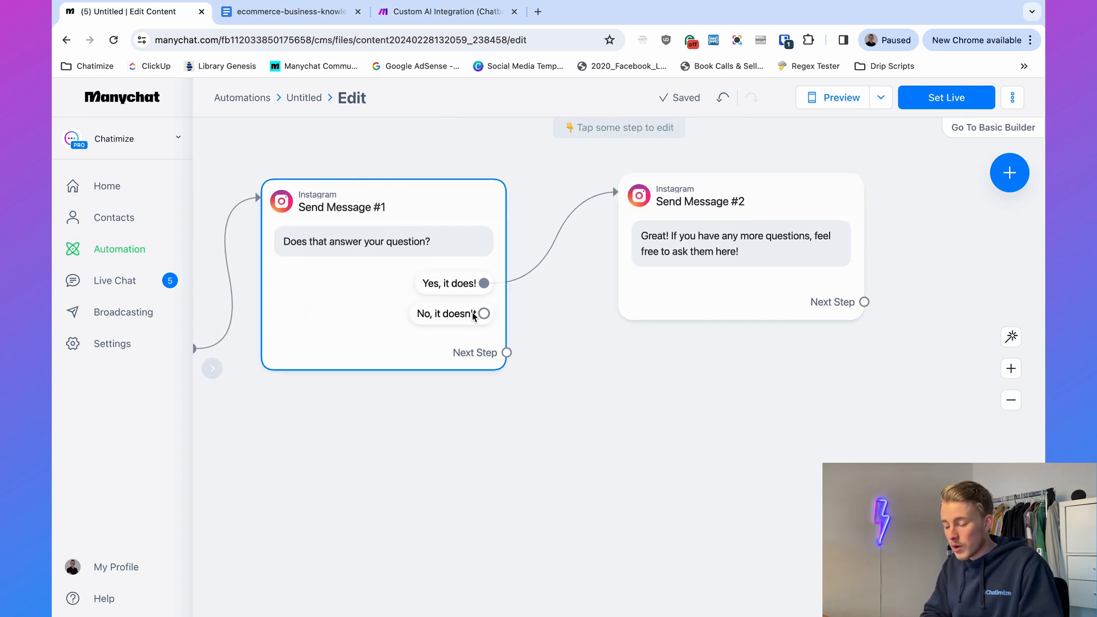
Step: Connect the "No, it doesn't" reply to a new Instagram message reading "No problem, we will now connect you with one of our support agents."
{"action": "left_click_drag", "start_coordinate": [484, 313], "coordinate": [637, 409]}
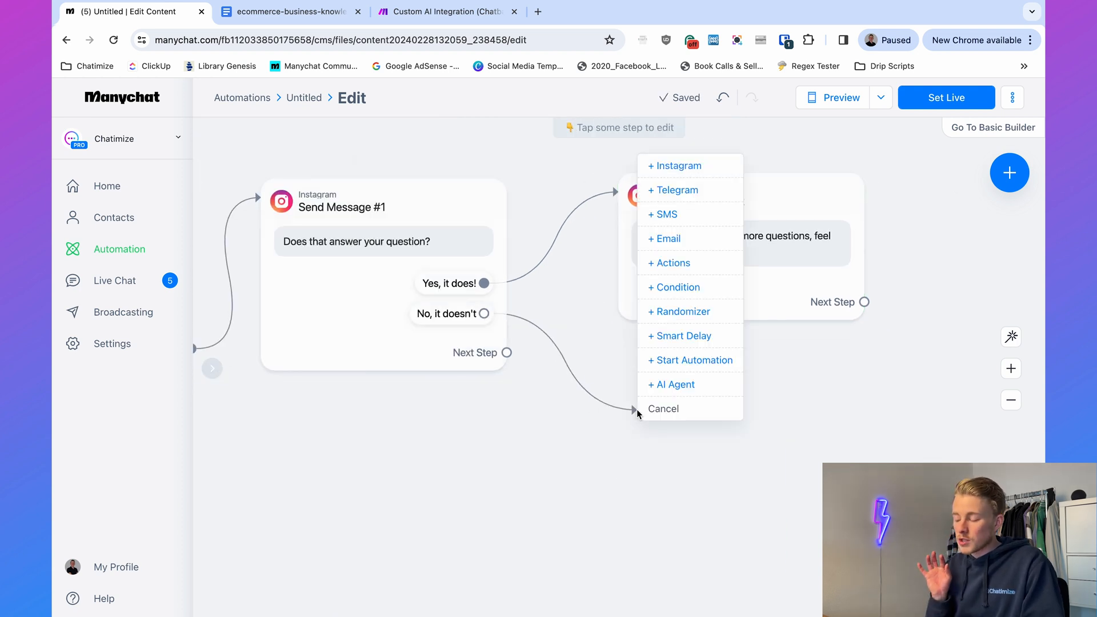
{"action": "left_click", "coordinate": [679, 166]}
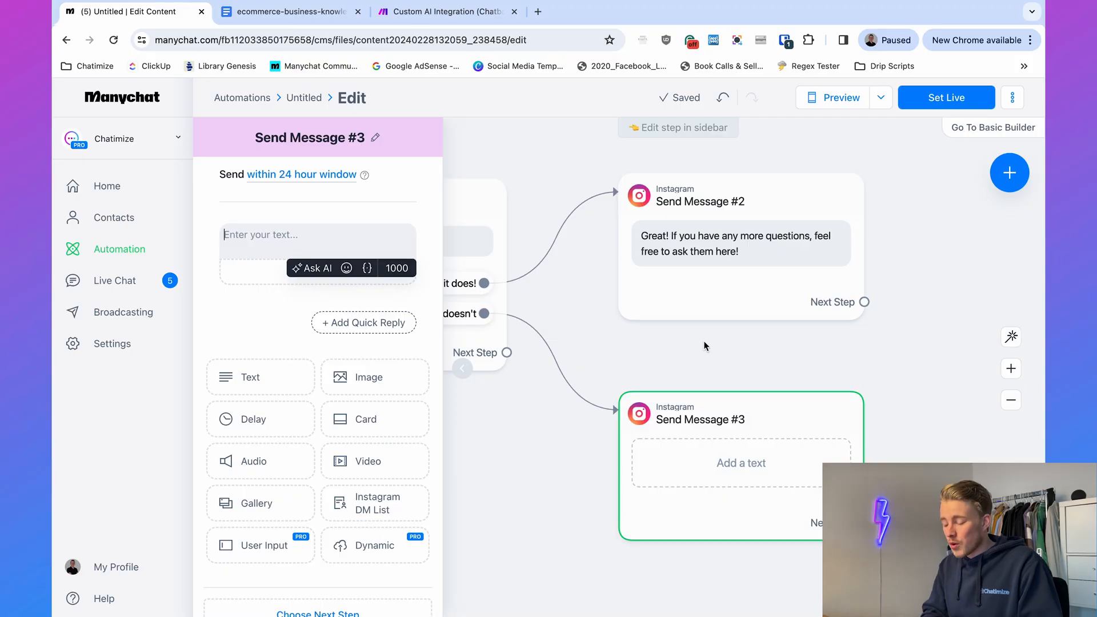
{"action": "left_click", "coordinate": [704, 340]}
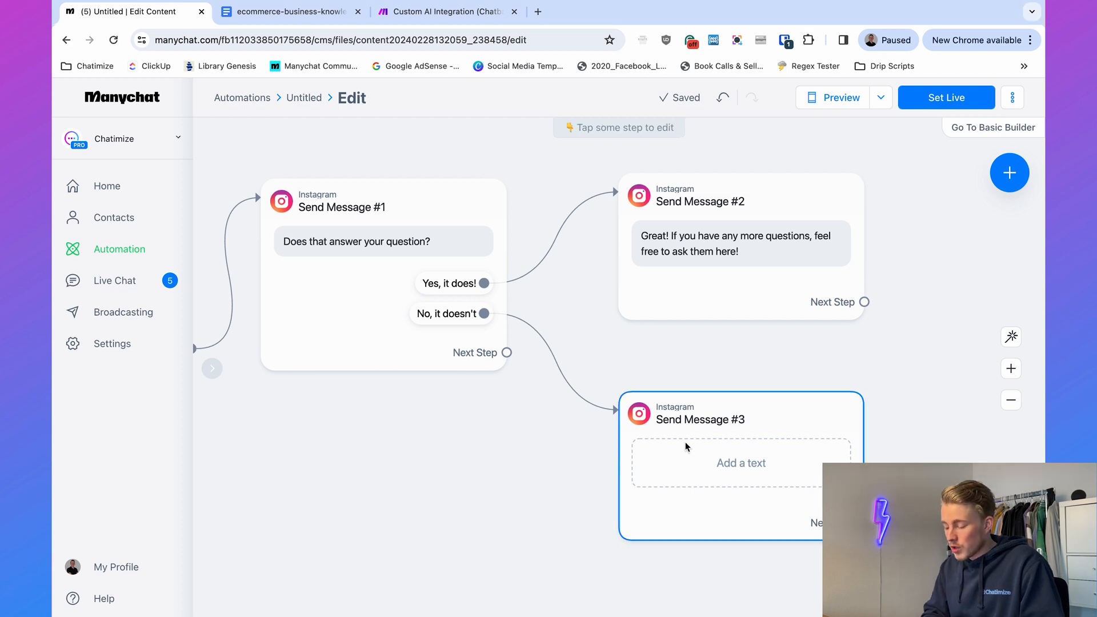
{"action": "left_click", "coordinate": [741, 463]}
{"action": "type", "text": "No problem, we will now connect you with one of our support agents."}
{"action": "key", "text": "BackSpace"}
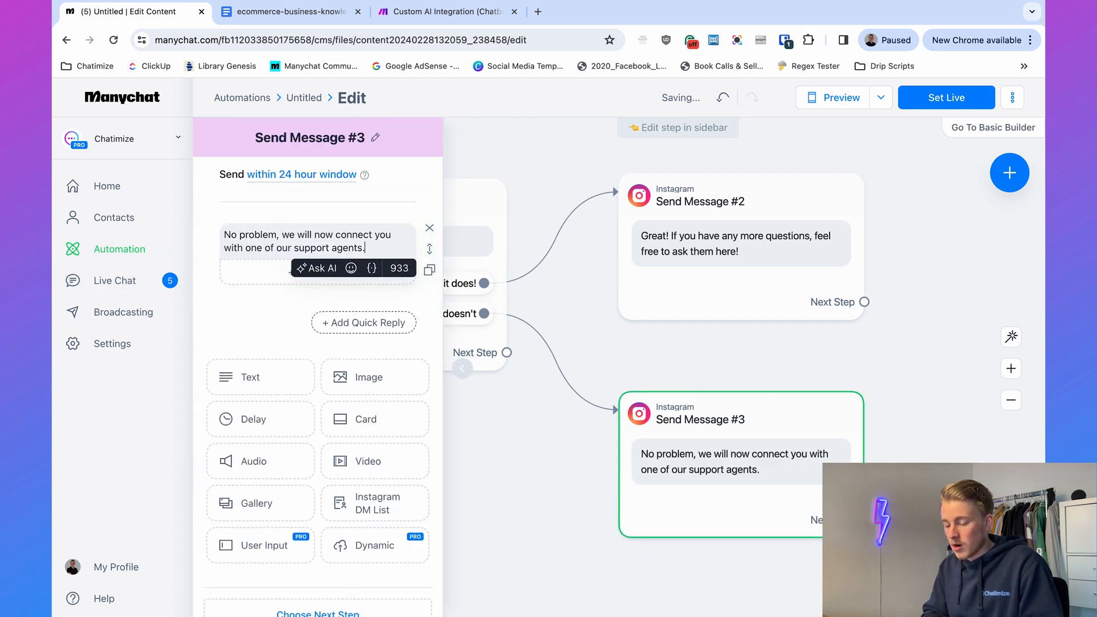
{"action": "left_click", "coordinate": [652, 361]}
Step: Add an Actions step after the support agent message with the Live Chat action "Mark conversation as Open"
{"action": "scroll", "coordinate": [600, 343], "scroll_direction": "right", "scroll_amount": 5}
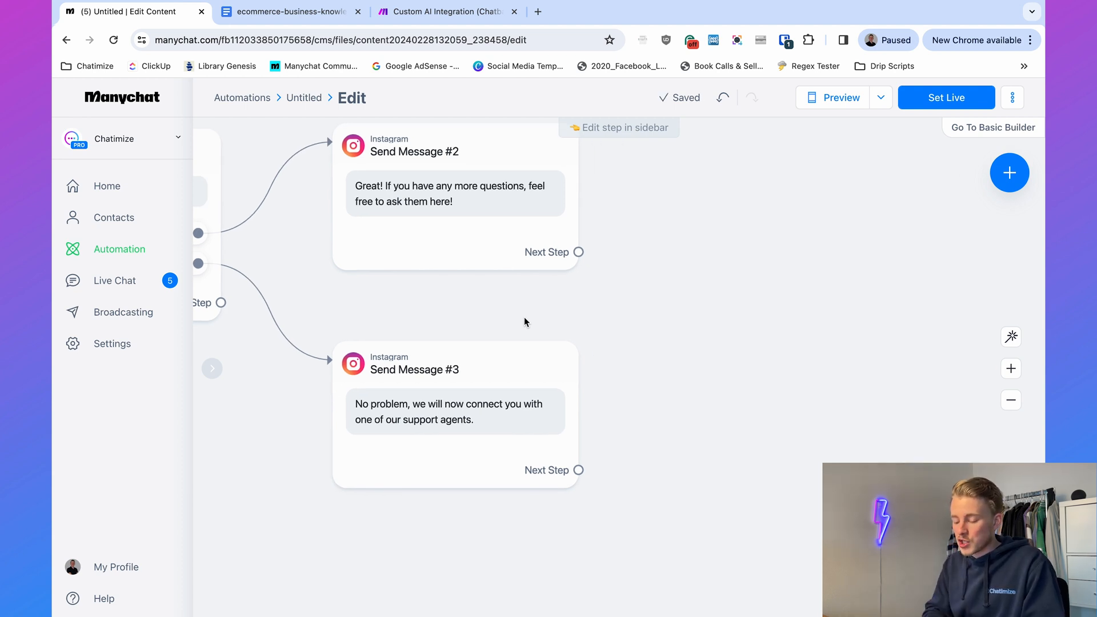
{"action": "left_click_drag", "start_coordinate": [579, 470], "coordinate": [675, 354]}
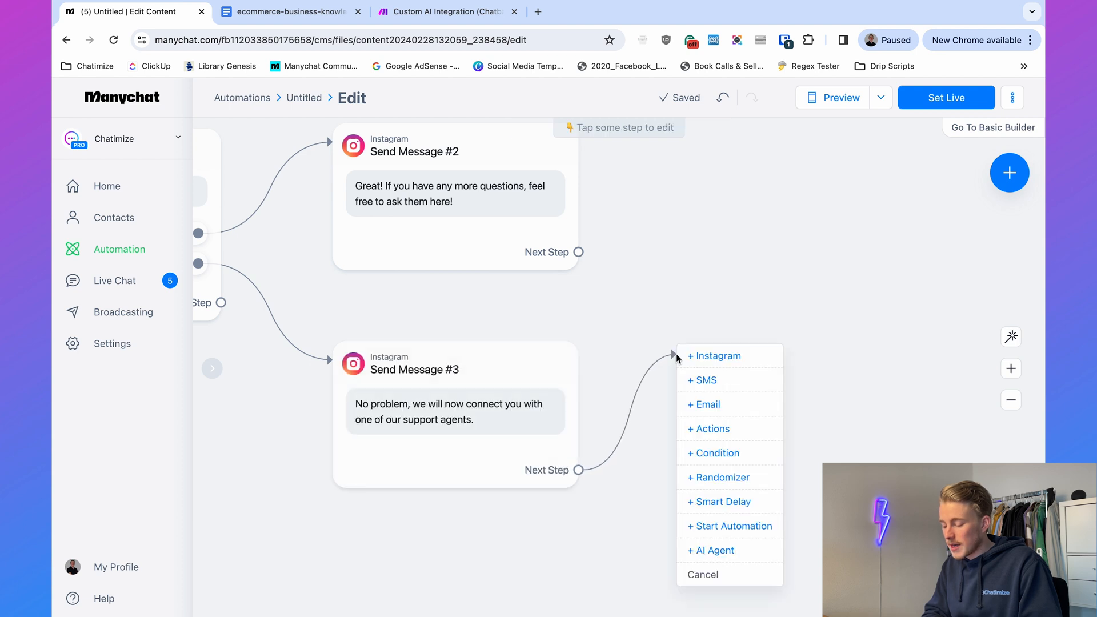
{"action": "left_click", "coordinate": [732, 428]}
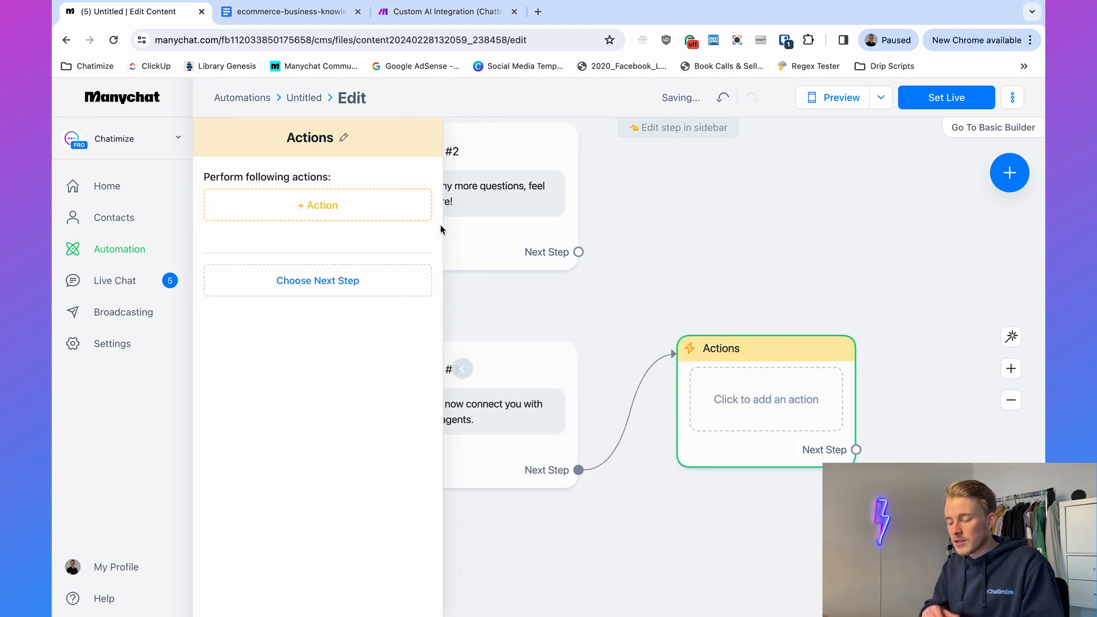
{"action": "left_click", "coordinate": [343, 212]}
{"action": "left_click", "coordinate": [336, 228]}
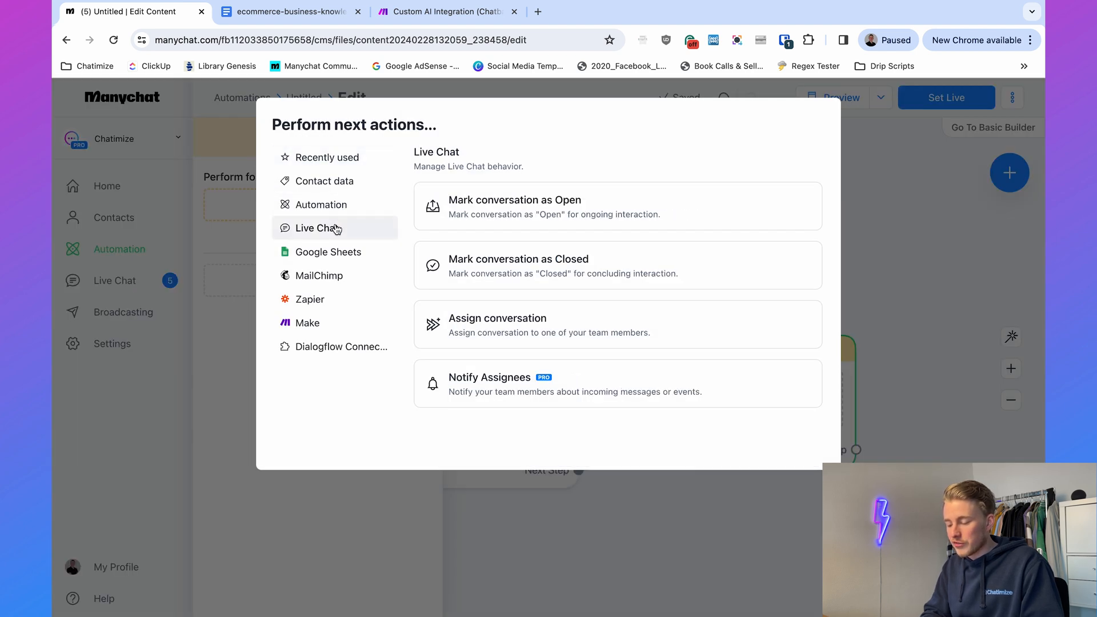
{"action": "left_click", "coordinate": [524, 214]}
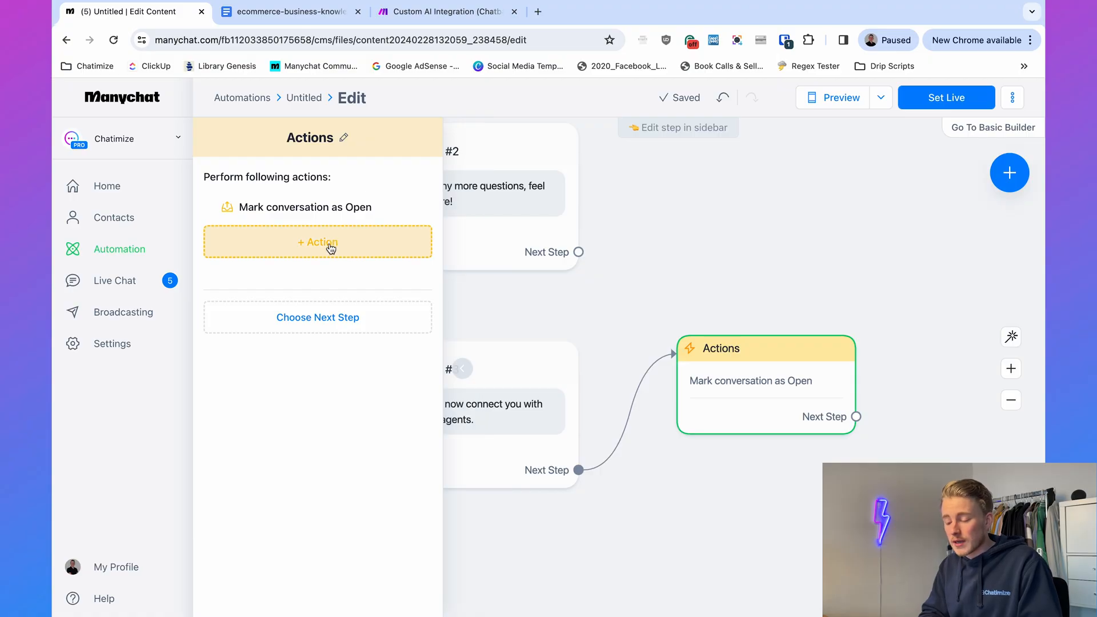
Step: Add the Live Chat action "Assign conversation" to the same Actions step
{"action": "left_click", "coordinate": [330, 248]}
{"action": "left_click", "coordinate": [330, 228]}
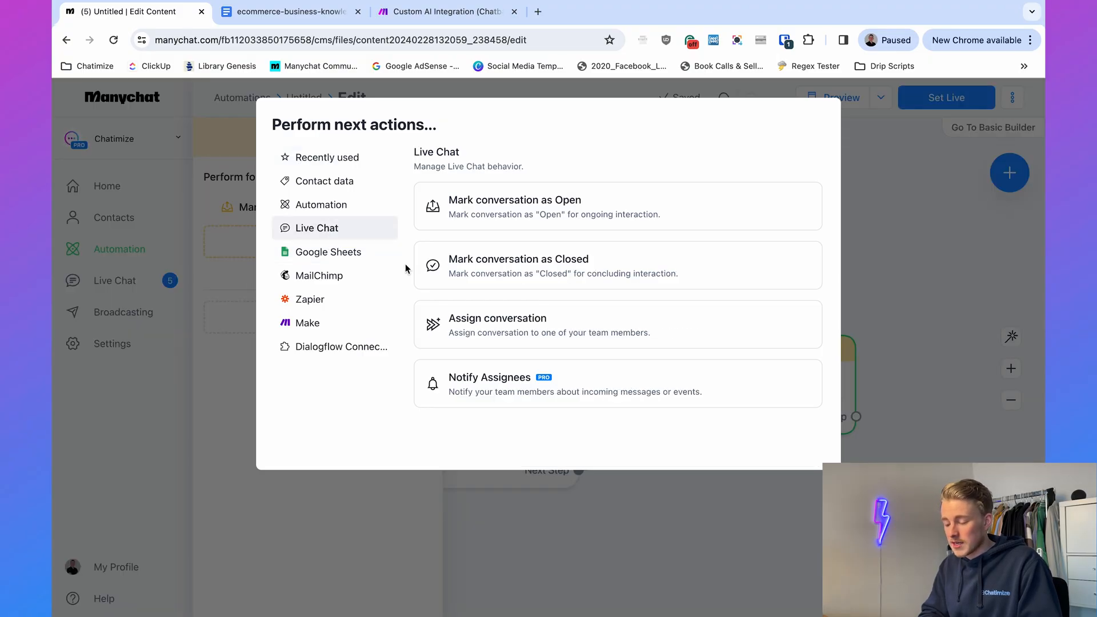
{"action": "left_click", "coordinate": [494, 322]}
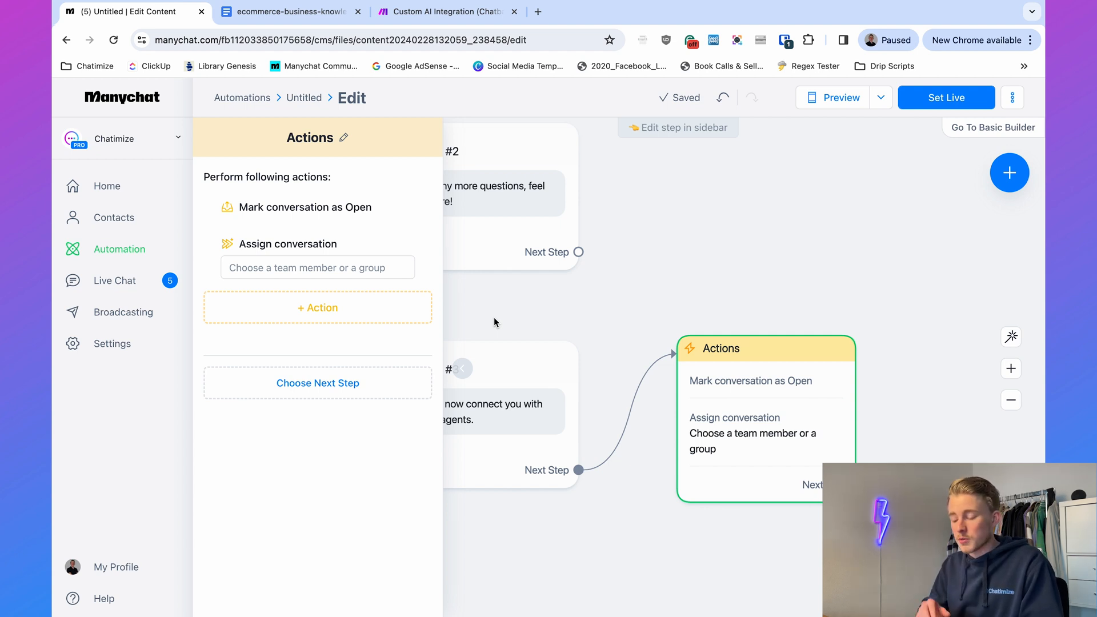
Step: Assign the conversation to the first listed agent and add the Live Chat action "Notify Assignees" to the Actions step
{"action": "left_click", "coordinate": [328, 270]}
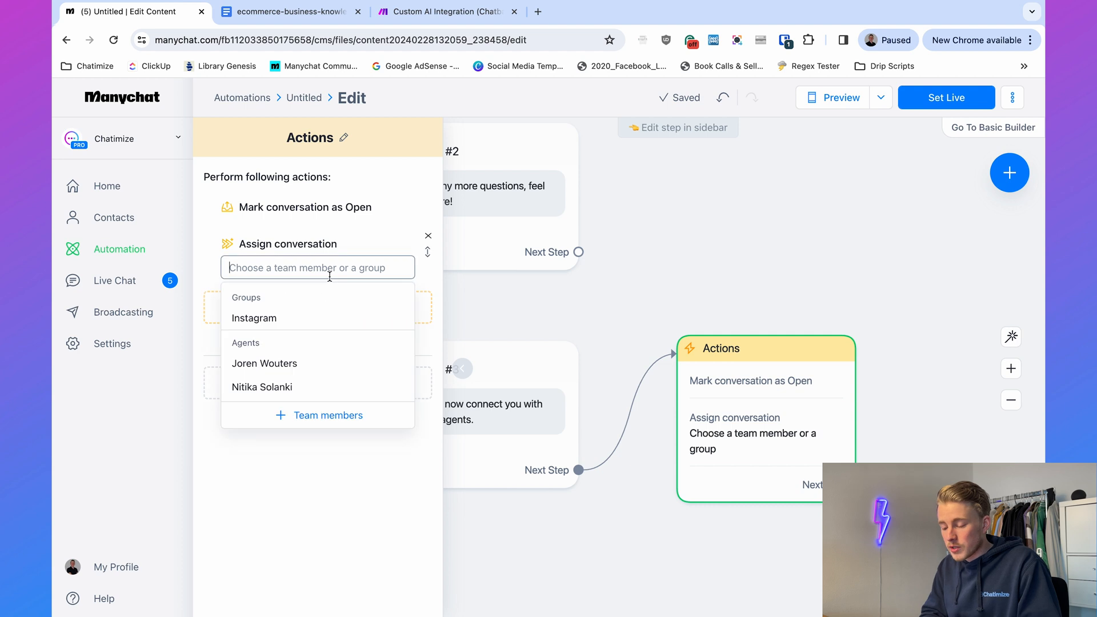
{"action": "left_click", "coordinate": [315, 361]}
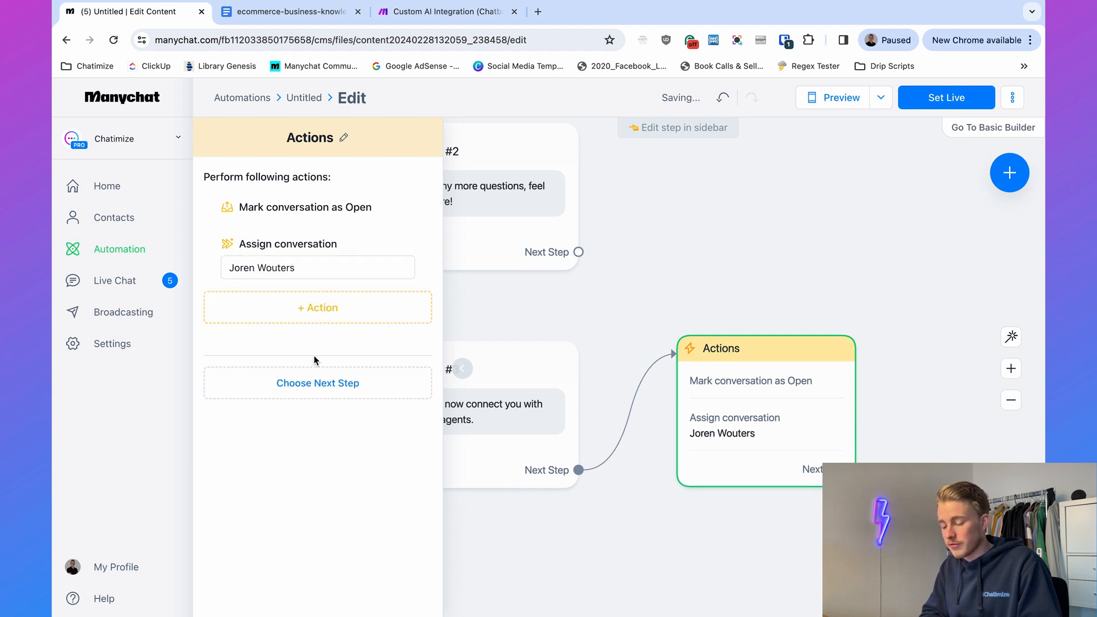
{"action": "left_click", "coordinate": [314, 311]}
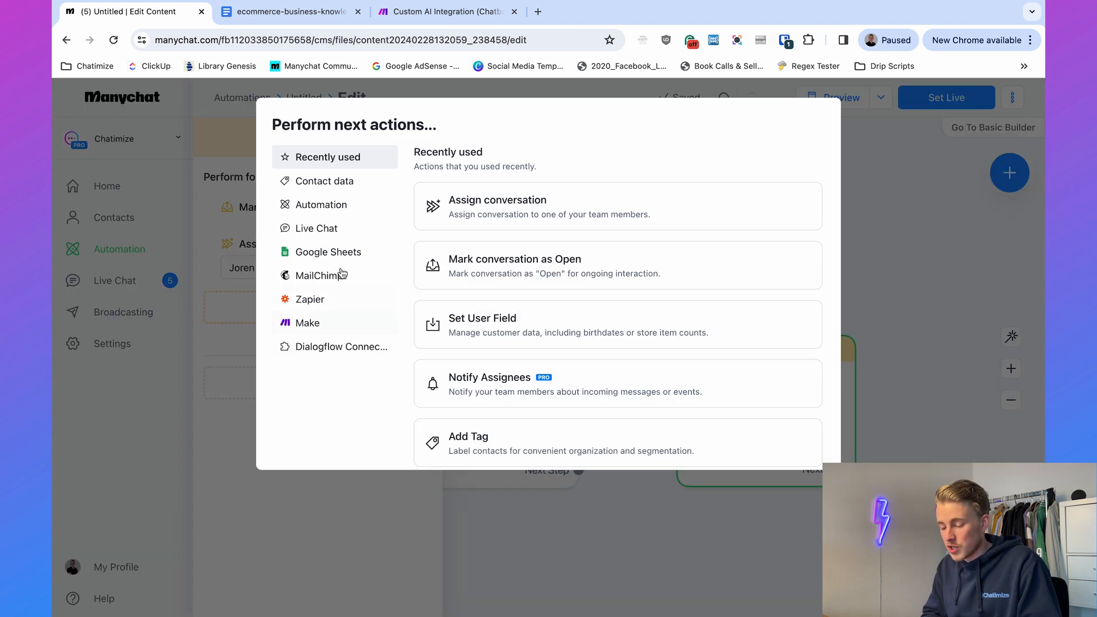
{"action": "left_click", "coordinate": [320, 231]}
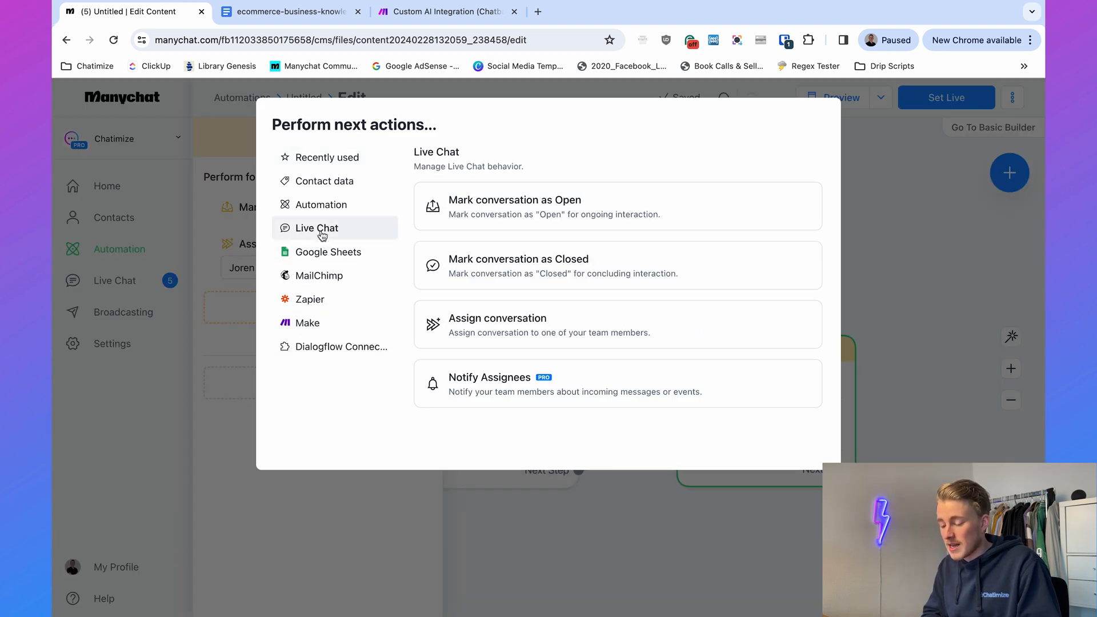
{"action": "left_click", "coordinate": [502, 380]}
Step: Limit the Notify Assignees notification to the assigned agent by e-mail instead of the whole team
{"action": "left_click", "coordinate": [312, 329]}
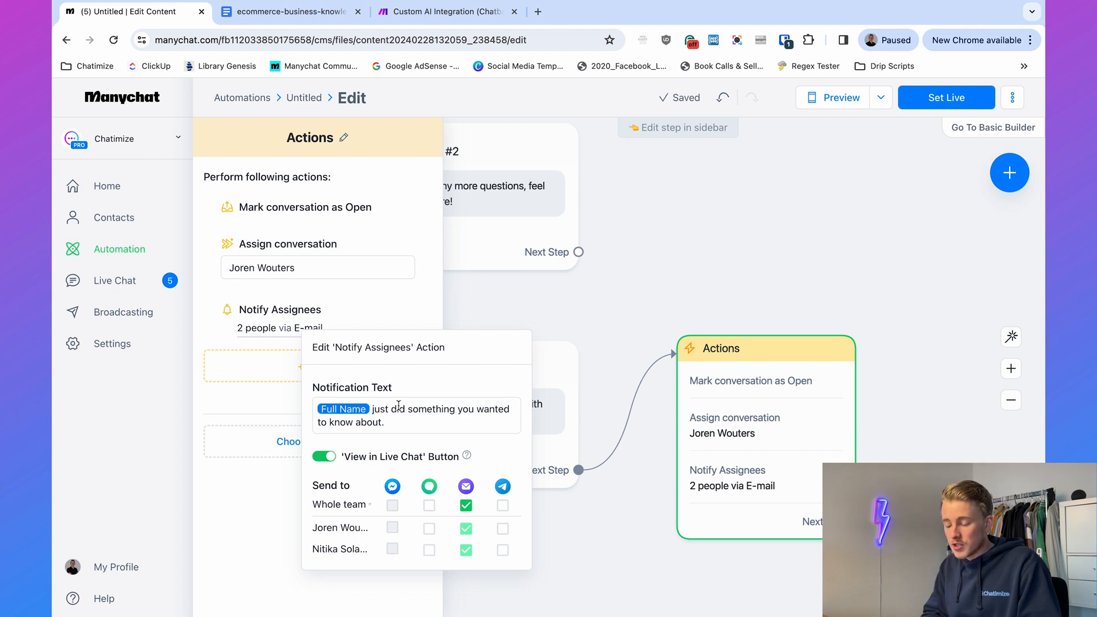
{"action": "left_click", "coordinate": [412, 420]}
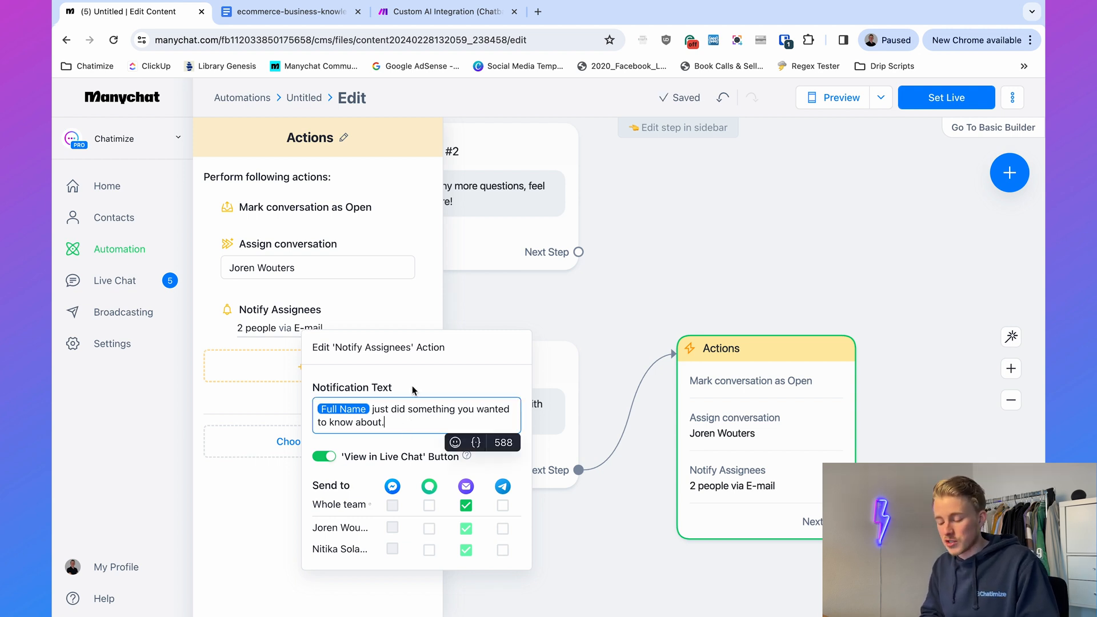
{"action": "left_click", "coordinate": [416, 389]}
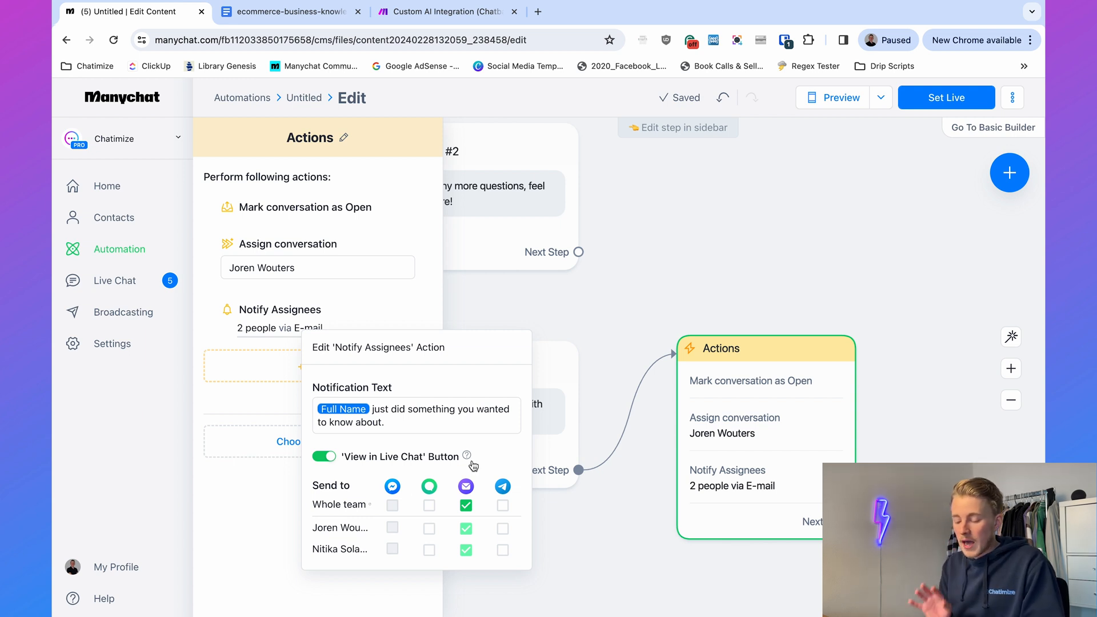
{"action": "left_click", "coordinate": [466, 506]}
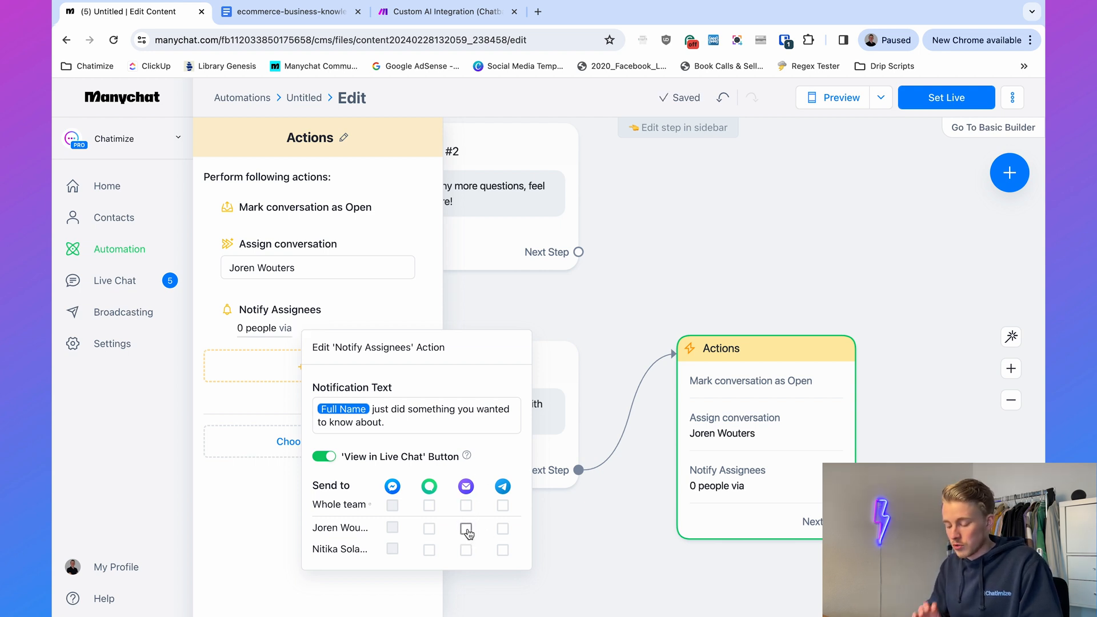
{"action": "left_click", "coordinate": [466, 529]}
{"action": "left_click", "coordinate": [768, 207]}
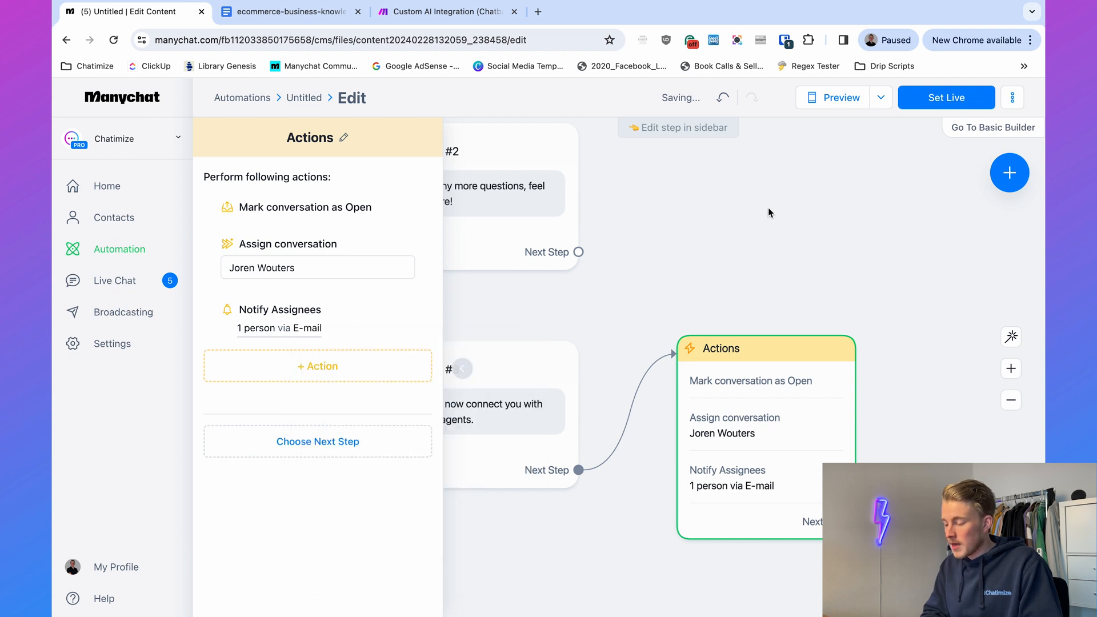
Step: Set the automation live and review its flow from the keyword trigger through to the Actions step
{"action": "left_click", "coordinate": [940, 177]}
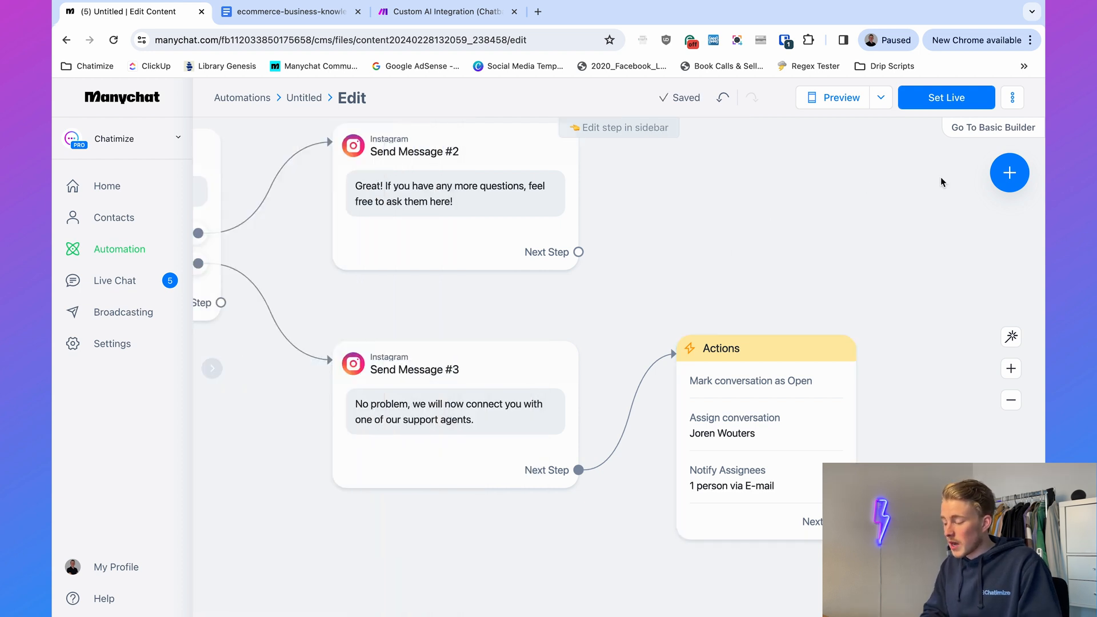
{"action": "left_click", "coordinate": [944, 98]}
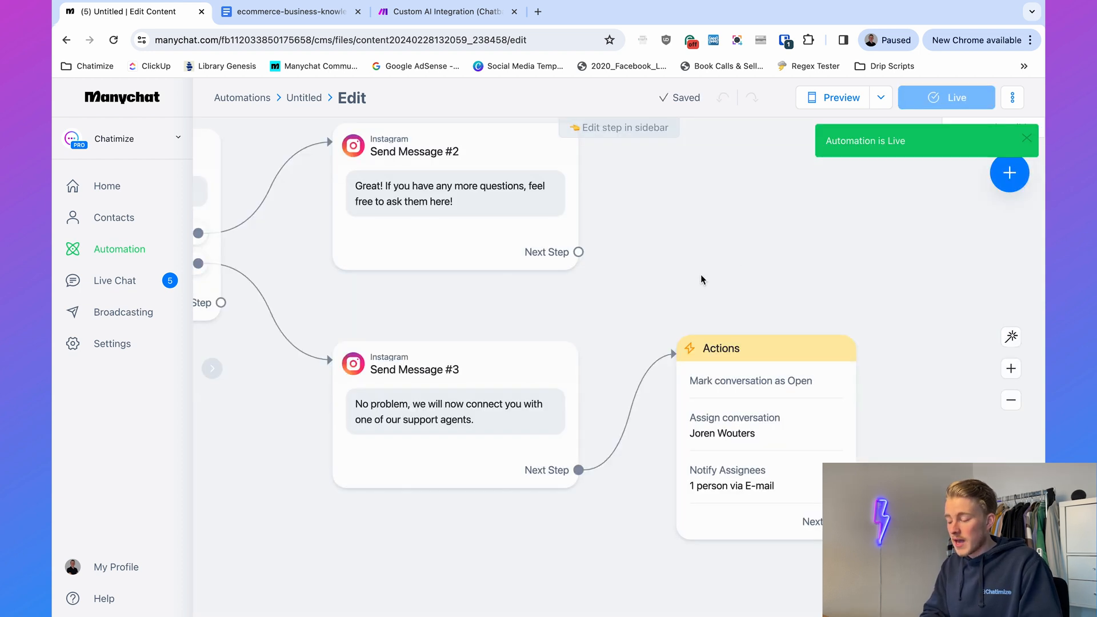
{"action": "left_click_drag", "start_coordinate": [441, 391], "coordinate": [689, 448]}
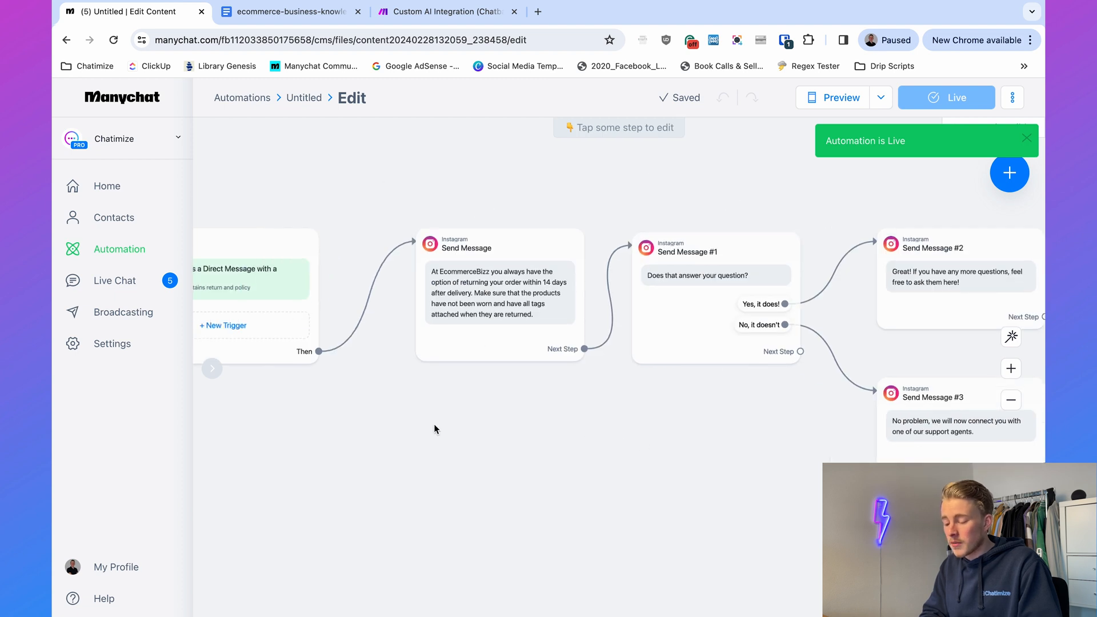
{"action": "left_click_drag", "start_coordinate": [435, 425], "coordinate": [624, 425]}
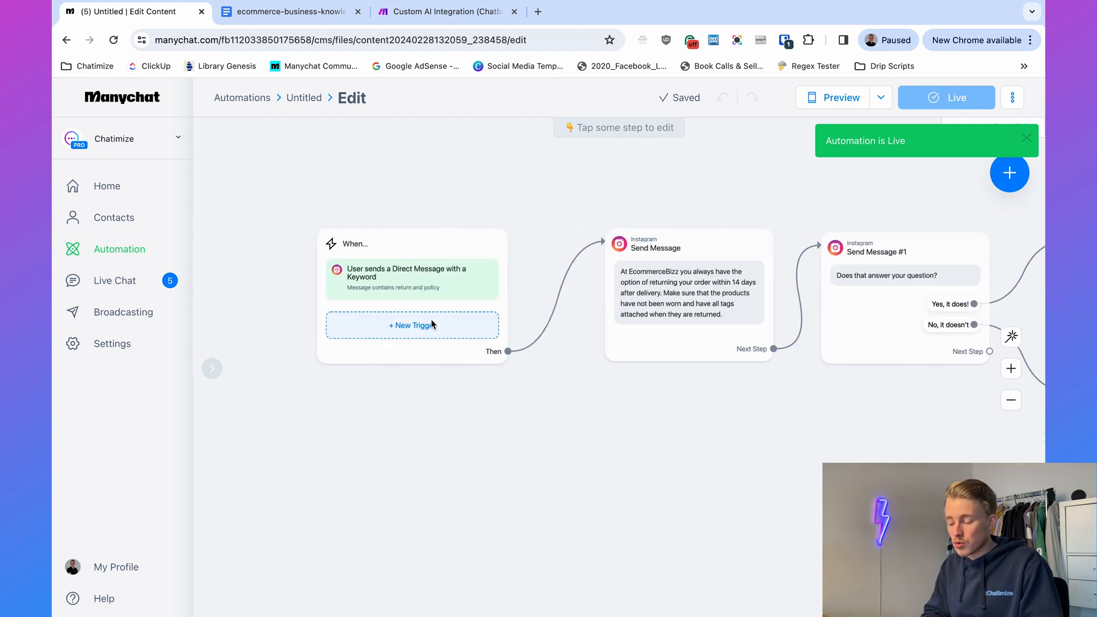
{"action": "left_click_drag", "start_coordinate": [704, 410], "coordinate": [582, 416]}
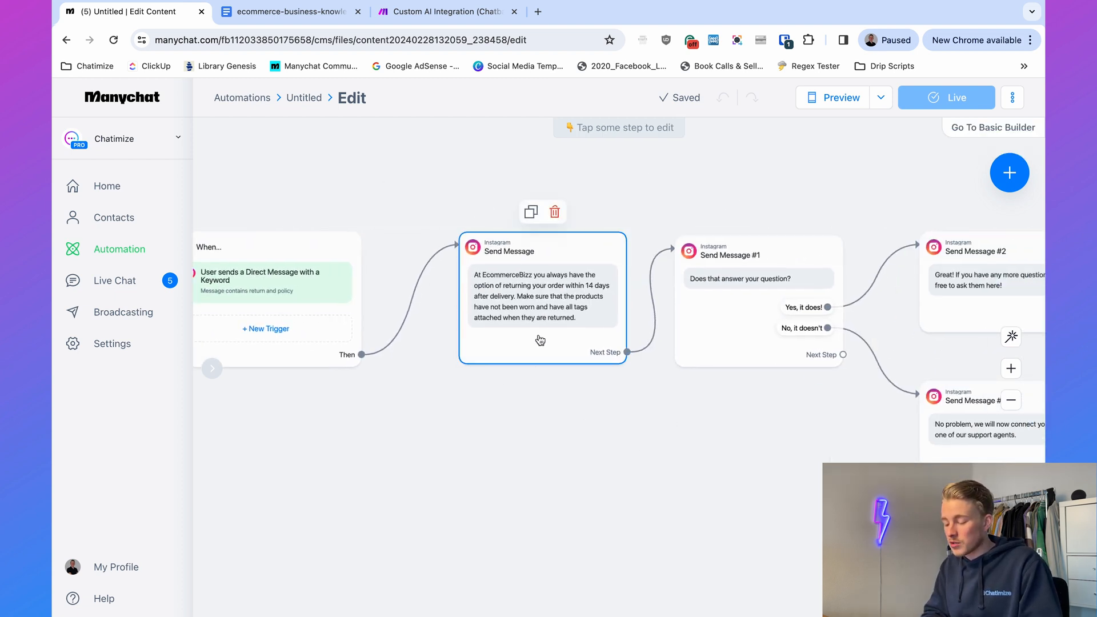
{"action": "left_click_drag", "start_coordinate": [783, 401], "coordinate": [391, 430]}
{"action": "scroll", "coordinate": [605, 426], "scroll_direction": "up", "scroll_amount": 2}
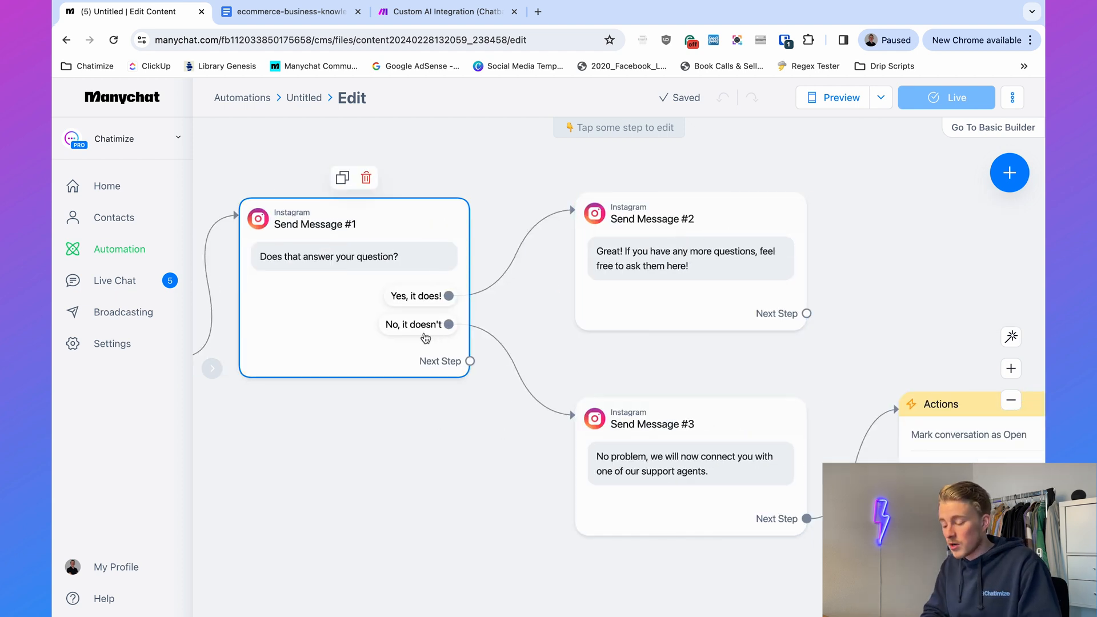
{"action": "left_click_drag", "start_coordinate": [722, 435], "coordinate": [429, 347]}
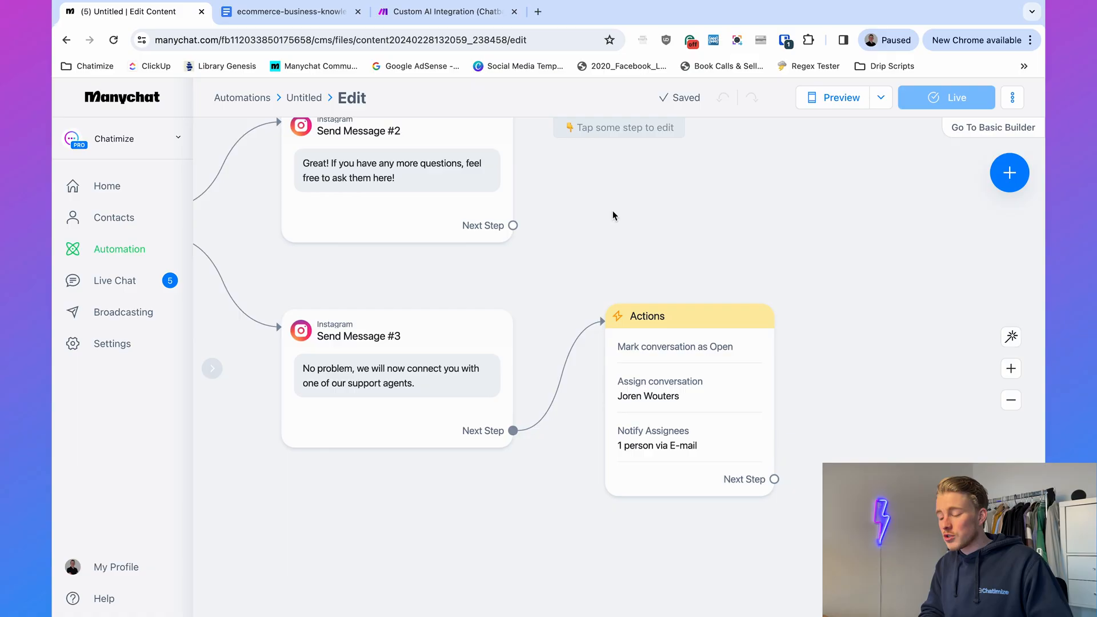
Step: Open Chatbase in a new browser tab beside Manychat and open the ecommerce-business-knowledge-base.docx chatbot
{"action": "left_click", "coordinate": [538, 13]}
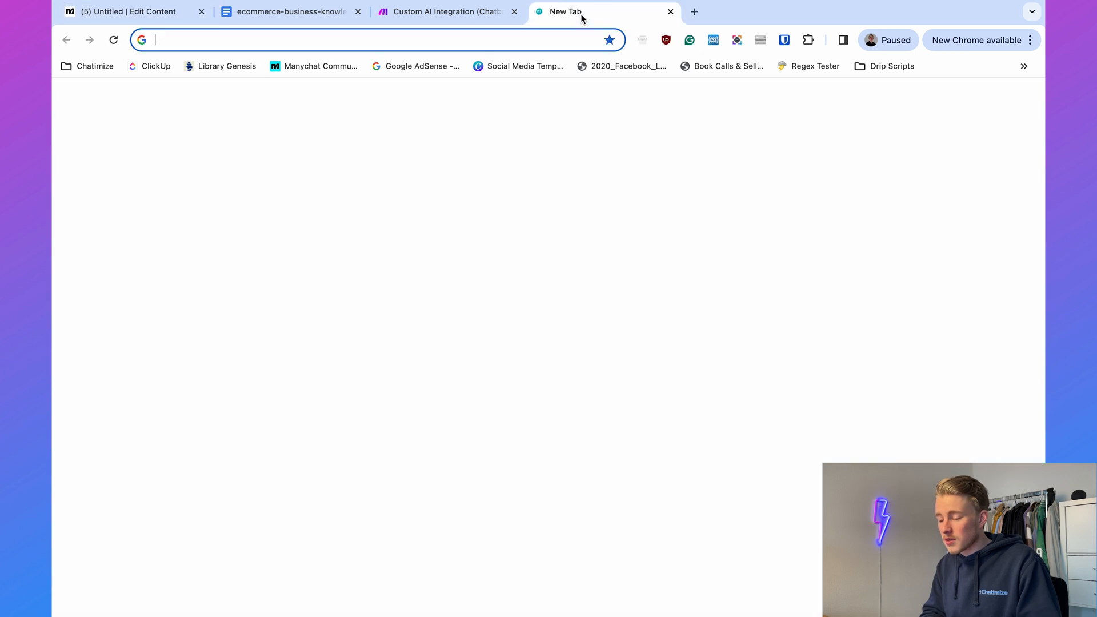
{"action": "left_click_drag", "start_coordinate": [577, 13], "coordinate": [333, 12]}
{"action": "type", "text": "chatimize.com/c"}
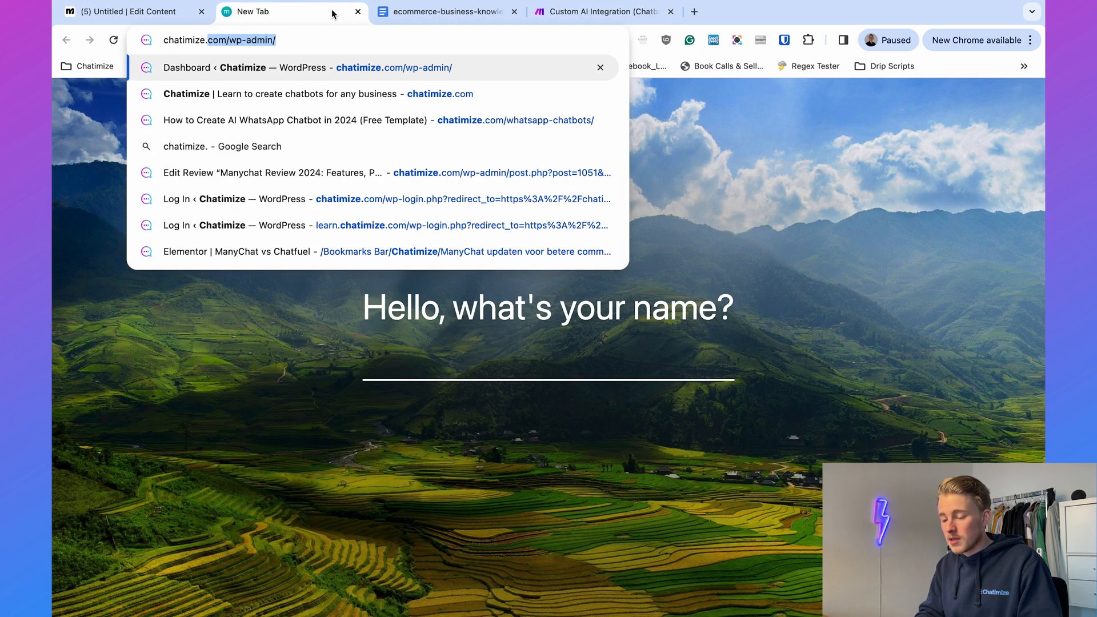
{"action": "type", "text": "b"}
{"action": "key", "text": "Return"}
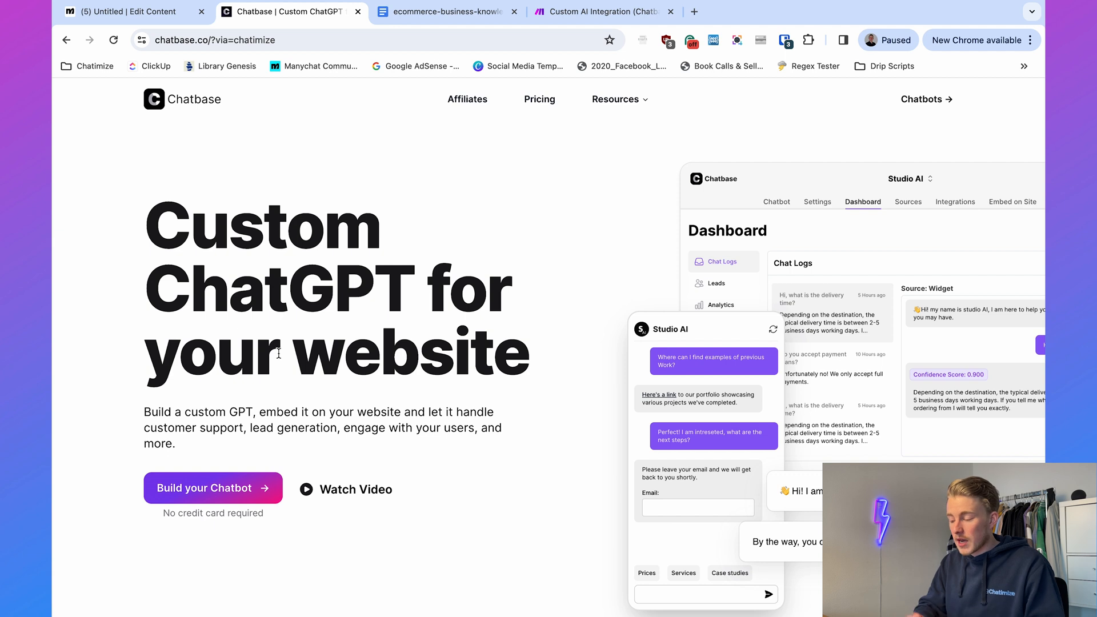
{"action": "left_click", "coordinate": [914, 103]}
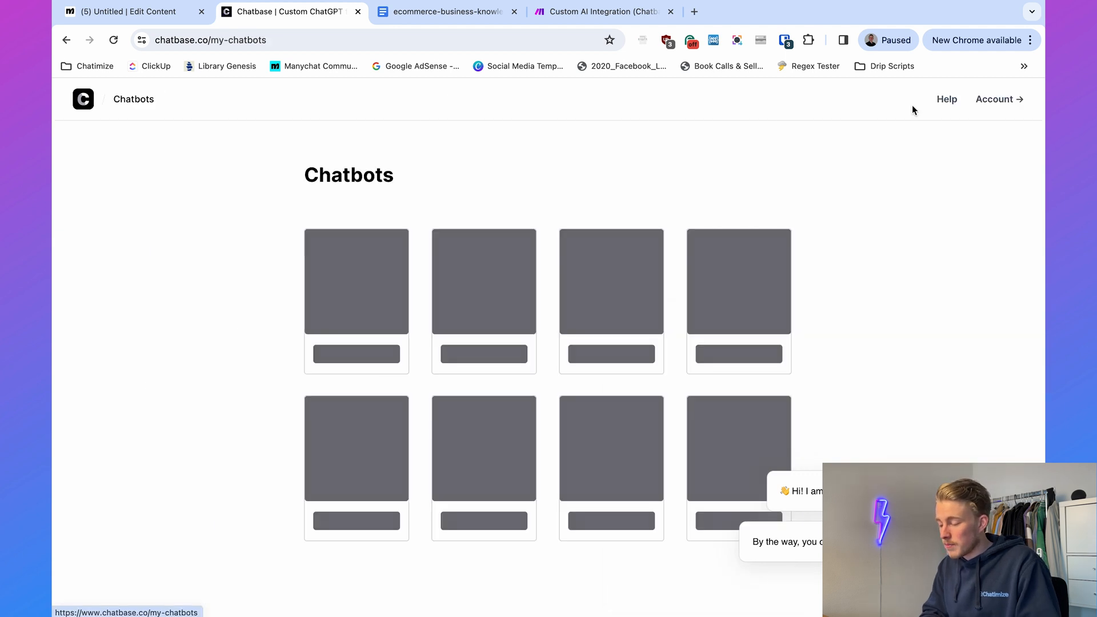
{"action": "left_click", "coordinate": [362, 244]}
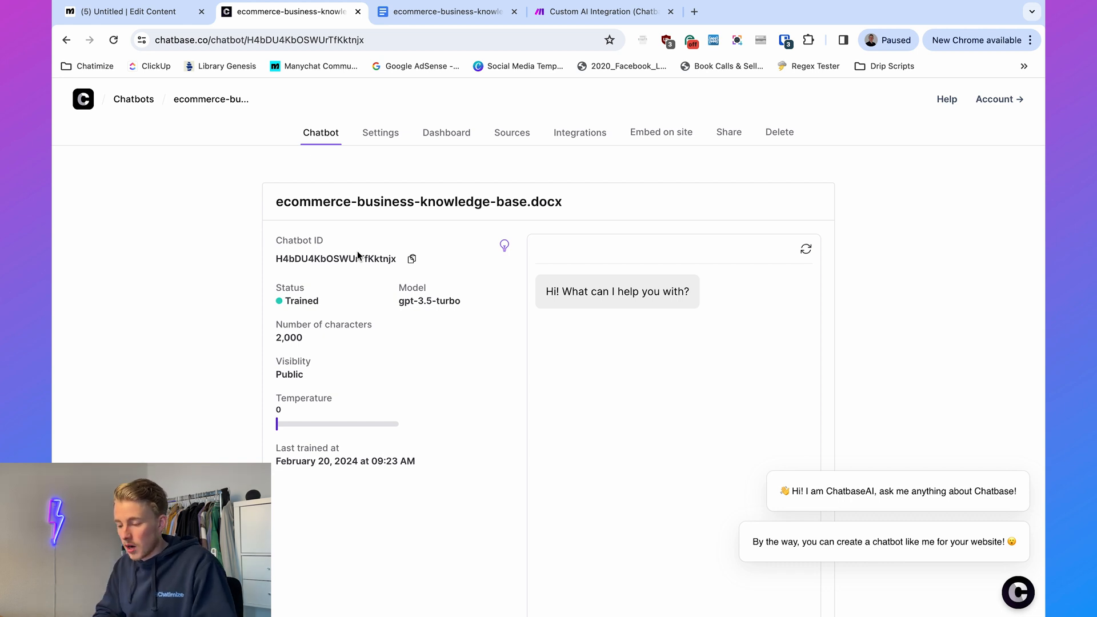
Step: Switch to the ecommerce-business-knowledge-base Google Doc and read through its Returns, Delivery and Warranty sections
{"action": "left_click", "coordinate": [432, 18]}
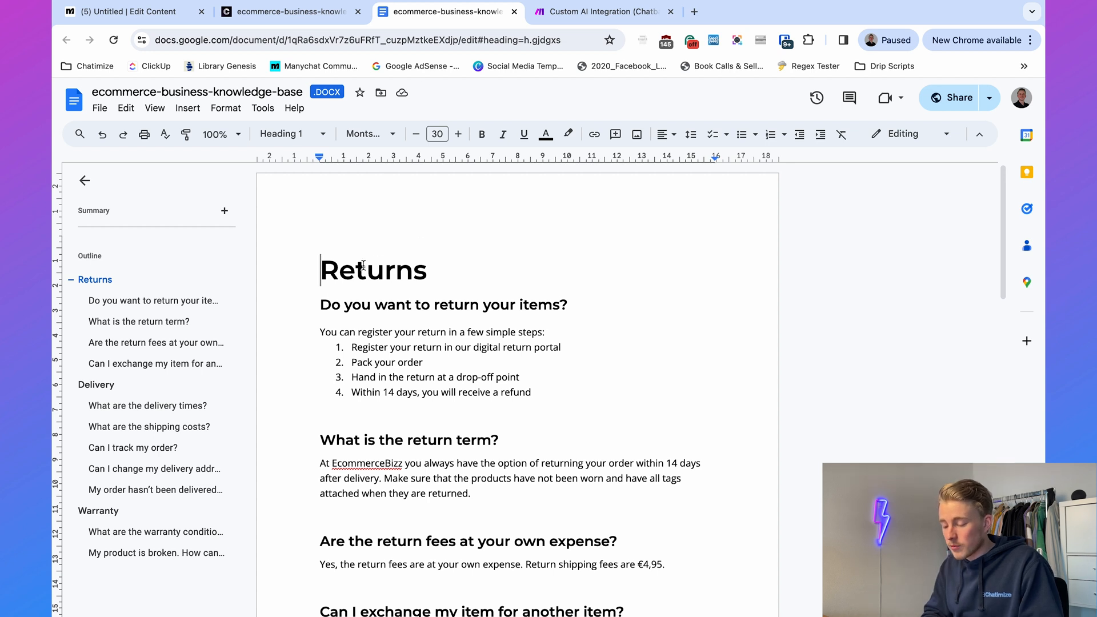
{"action": "left_click_drag", "start_coordinate": [333, 269], "coordinate": [443, 268]}
{"action": "left_click", "coordinate": [519, 268]}
{"action": "scroll", "coordinate": [519, 268], "scroll_direction": "down", "scroll_amount": 6}
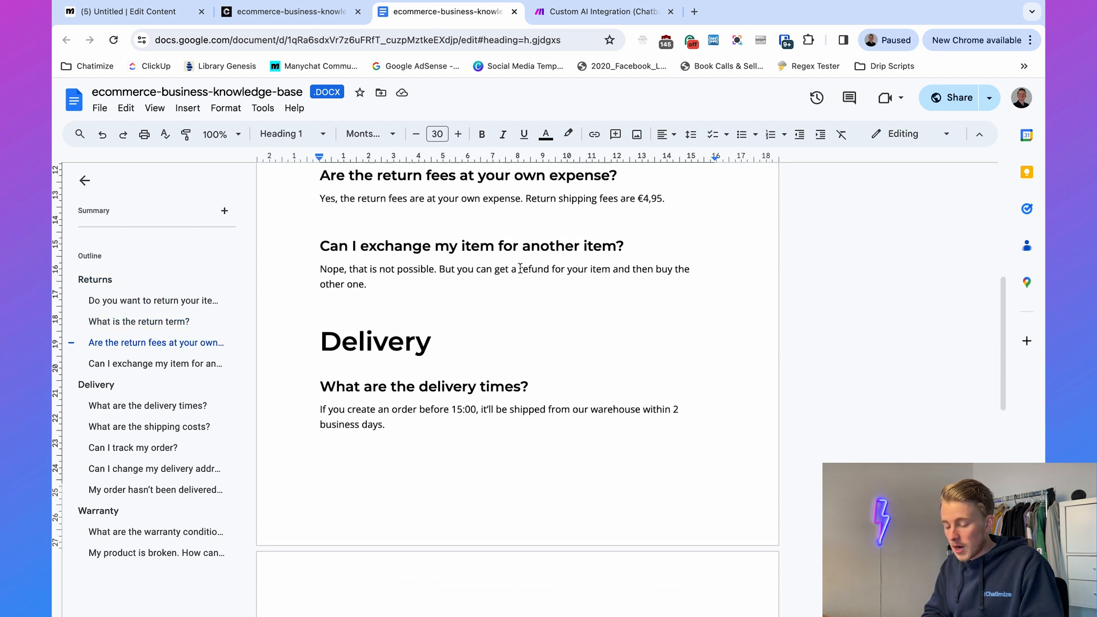
{"action": "left_click_drag", "start_coordinate": [437, 338], "coordinate": [315, 340]}
{"action": "left_click_drag", "start_coordinate": [320, 382], "coordinate": [563, 391]}
{"action": "left_click", "coordinate": [564, 392]}
{"action": "scroll", "coordinate": [563, 392], "scroll_direction": "down", "scroll_amount": 5}
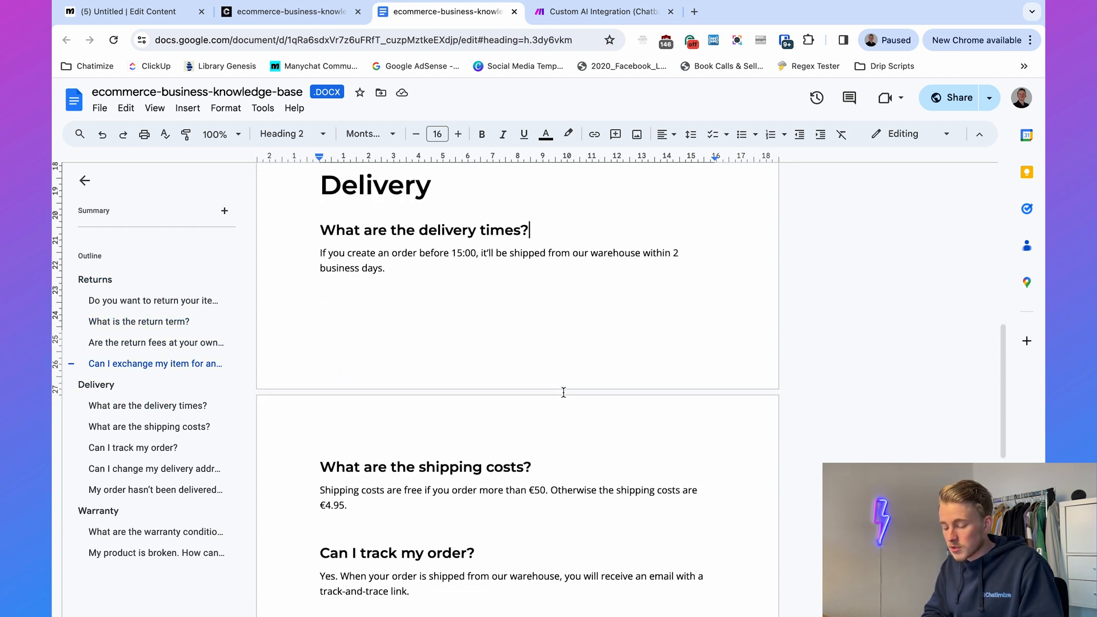
{"action": "scroll", "coordinate": [563, 392], "scroll_direction": "down", "scroll_amount": 1}
{"action": "left_click", "coordinate": [519, 343]}
{"action": "left_click_drag", "start_coordinate": [419, 343], "coordinate": [318, 331]}
{"action": "left_click", "coordinate": [488, 269]}
{"action": "scroll", "coordinate": [480, 457], "scroll_direction": "down", "scroll_amount": 5}
{"action": "scroll", "coordinate": [479, 457], "scroll_direction": "down", "scroll_amount": 1}
{"action": "left_click", "coordinate": [319, 332]}
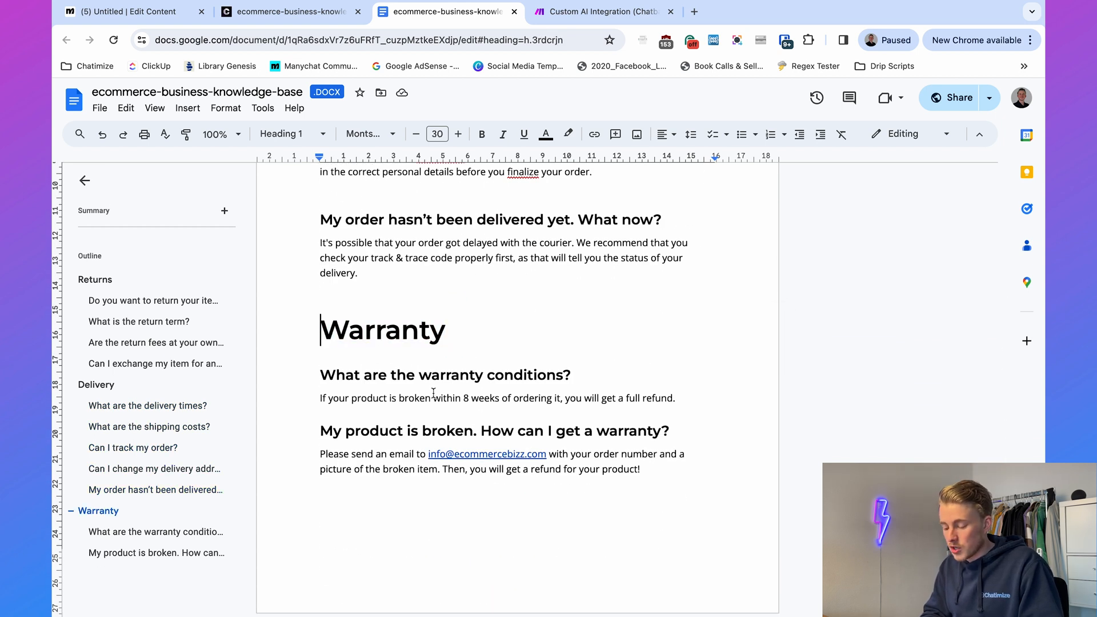
{"action": "left_click", "coordinate": [407, 430]}
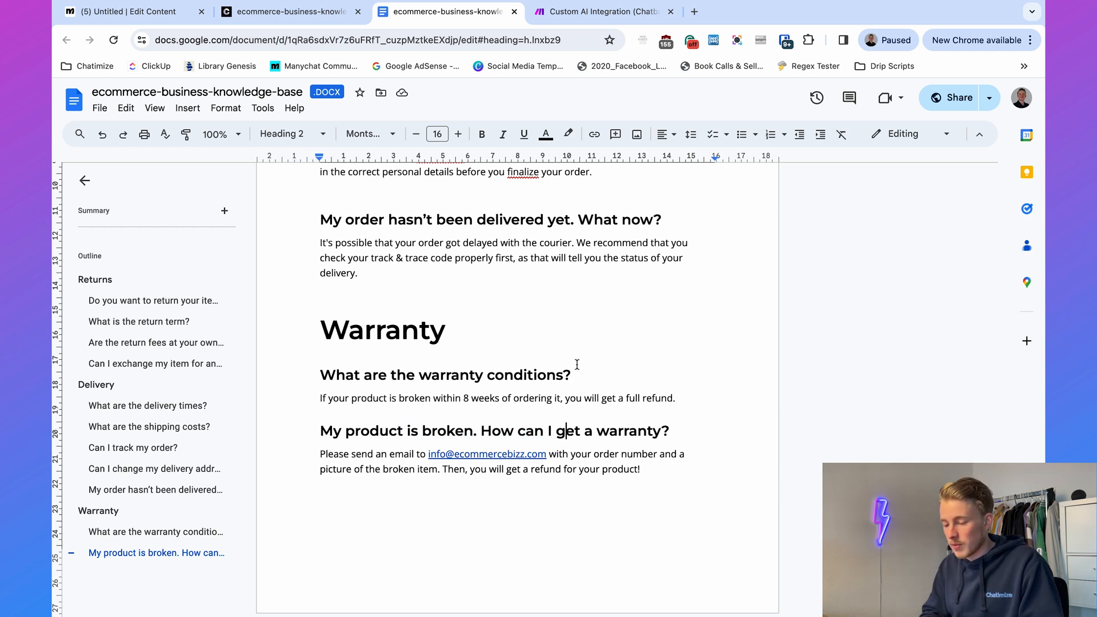
{"action": "scroll", "coordinate": [577, 364], "scroll_direction": "up", "scroll_amount": 20}
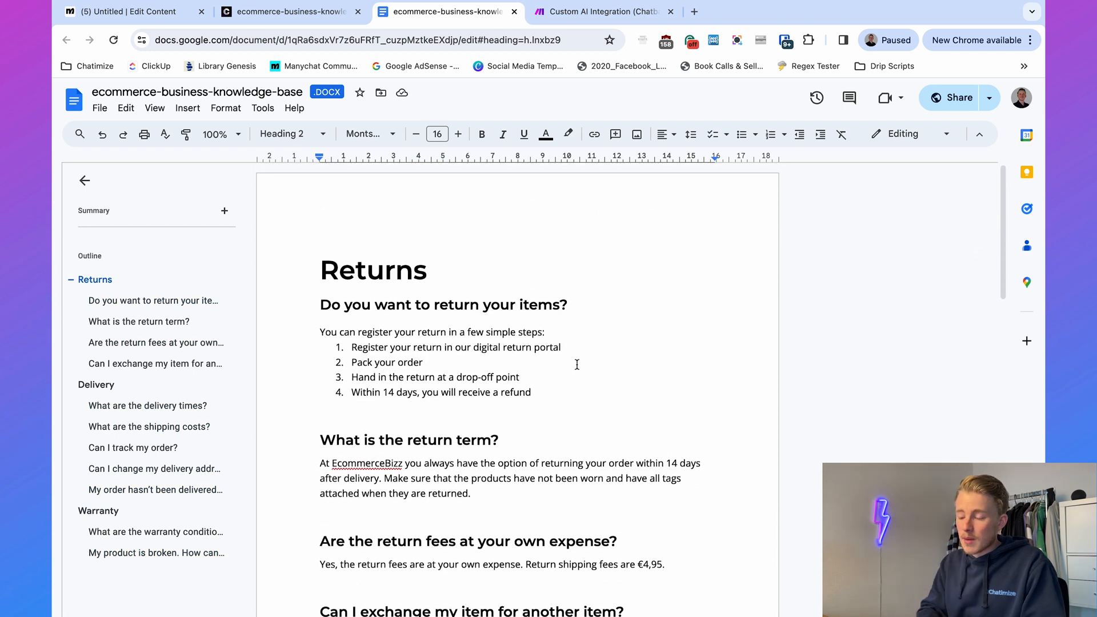
Step: Switch to Chatbase, examine the chatbot's source files, and compare them with the knowledge base Google Doc
{"action": "left_click", "coordinate": [297, 12]}
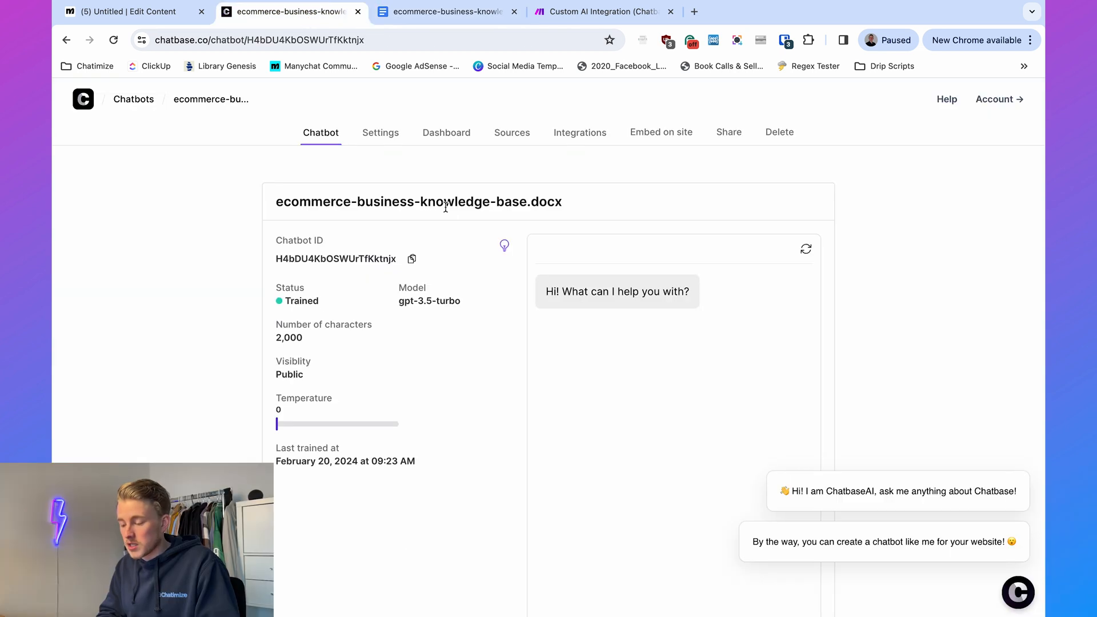
{"action": "left_click", "coordinate": [505, 143]}
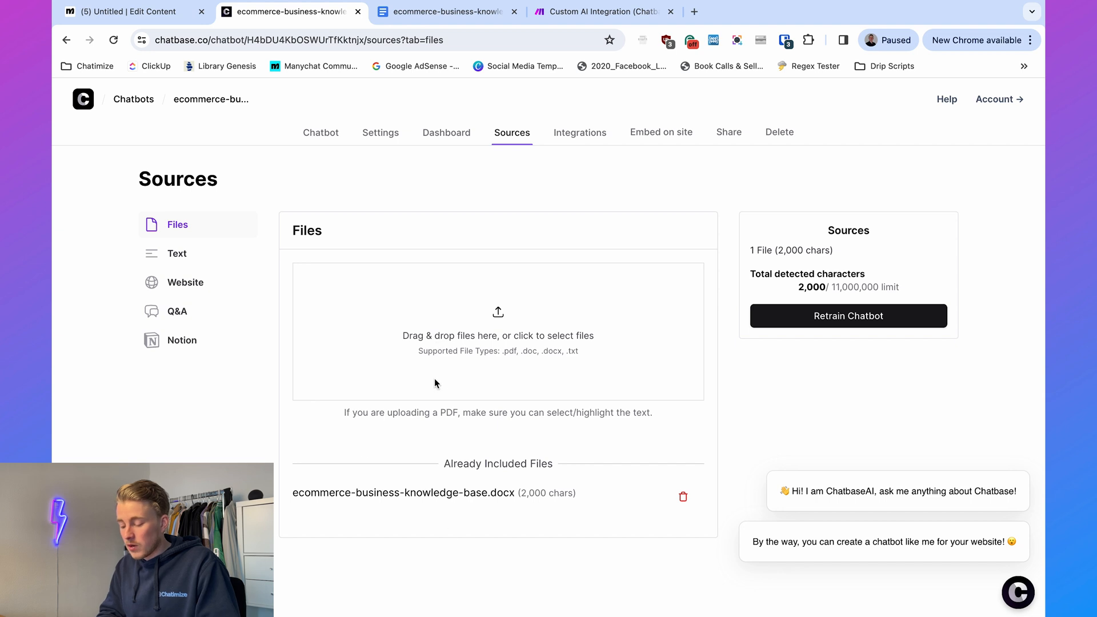
{"action": "left_click", "coordinate": [443, 12]}
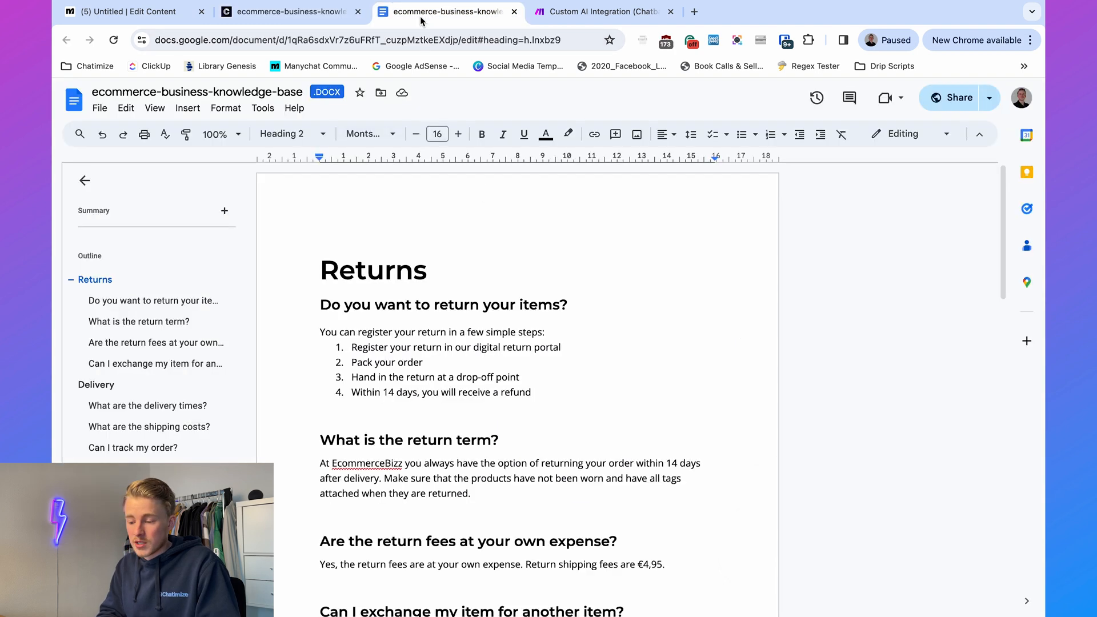
Step: Return to the chatbot's test chat in Chatbase and ask "What are the shipments costs?"
{"action": "left_click", "coordinate": [288, 13]}
{"action": "left_click", "coordinate": [320, 133]}
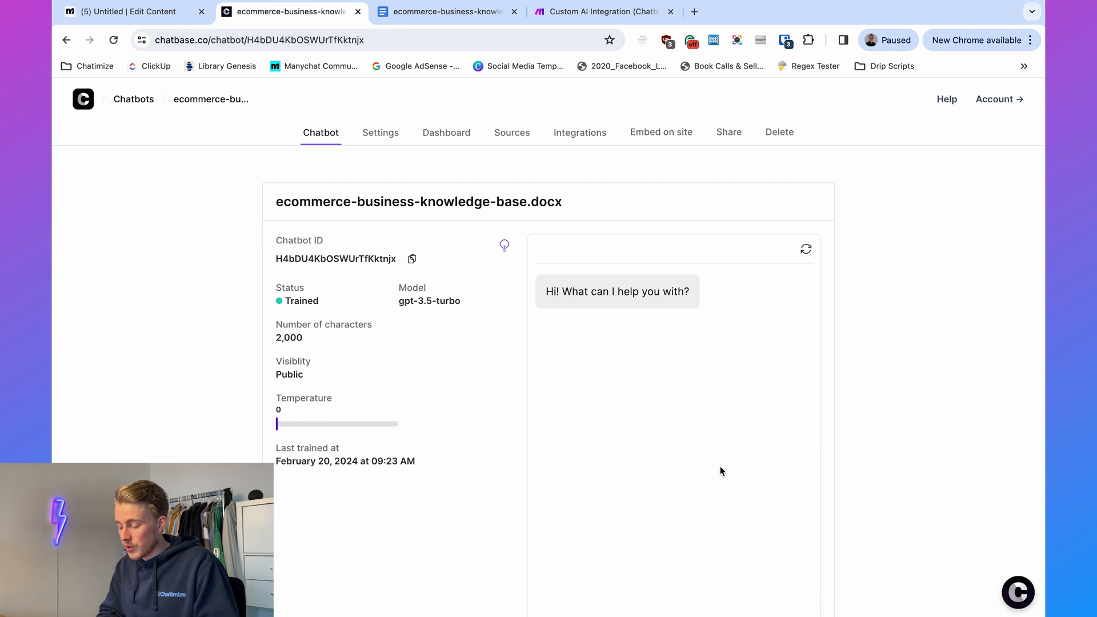
{"action": "scroll", "coordinate": [719, 470], "scroll_direction": "down", "scroll_amount": 3}
{"action": "left_click", "coordinate": [661, 512]}
{"action": "type", "text": "What"}
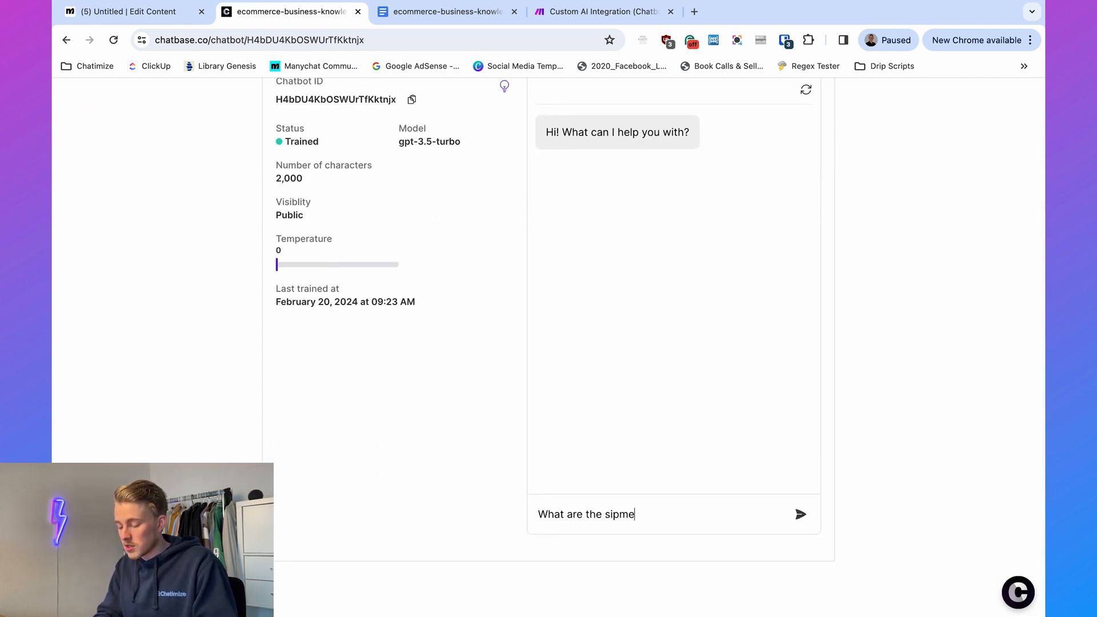
{"action": "type", "text": " are the shipments costs"}
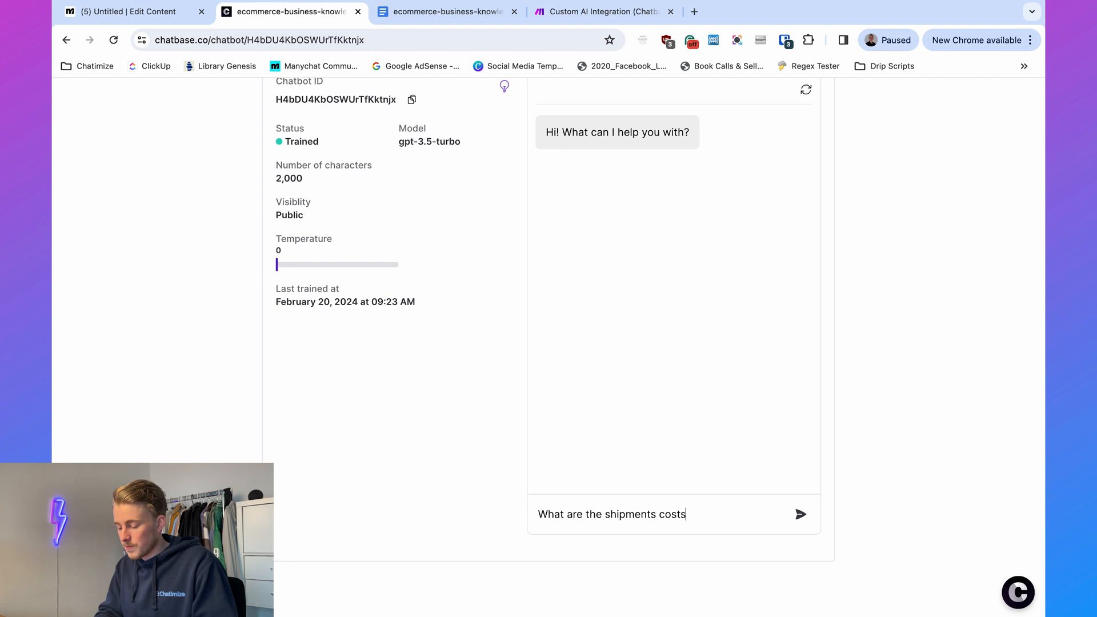
{"action": "type", "text": "?"}
{"action": "key", "text": "Return"}
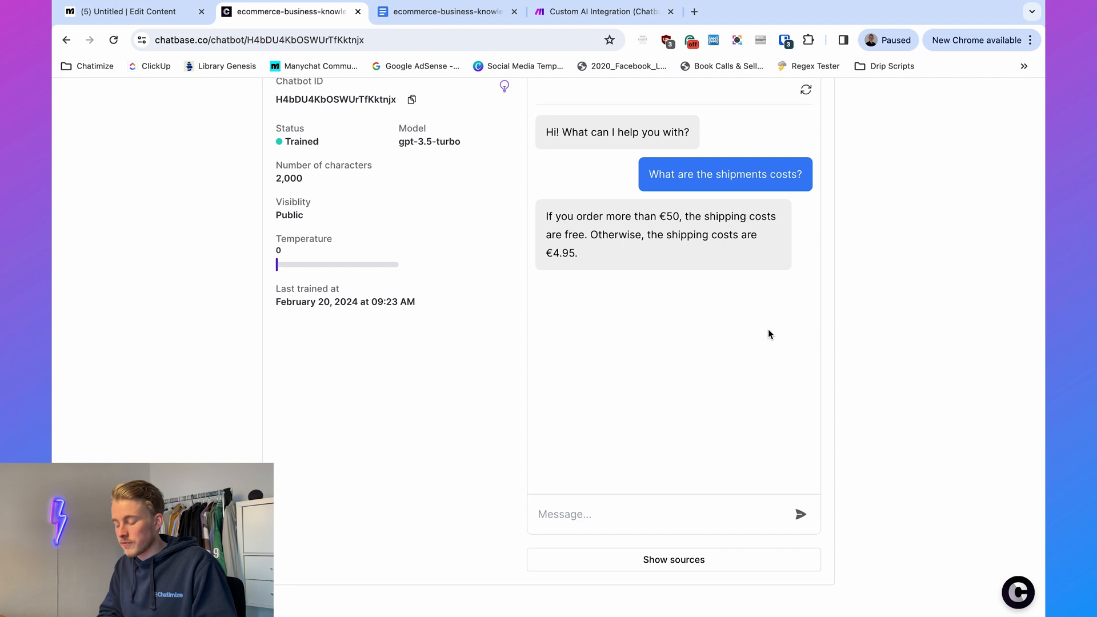
Step: Ask the chatbot "What are your warranty conditions?" in the test chat
{"action": "type", "text": "What are your warranty conditions?"}
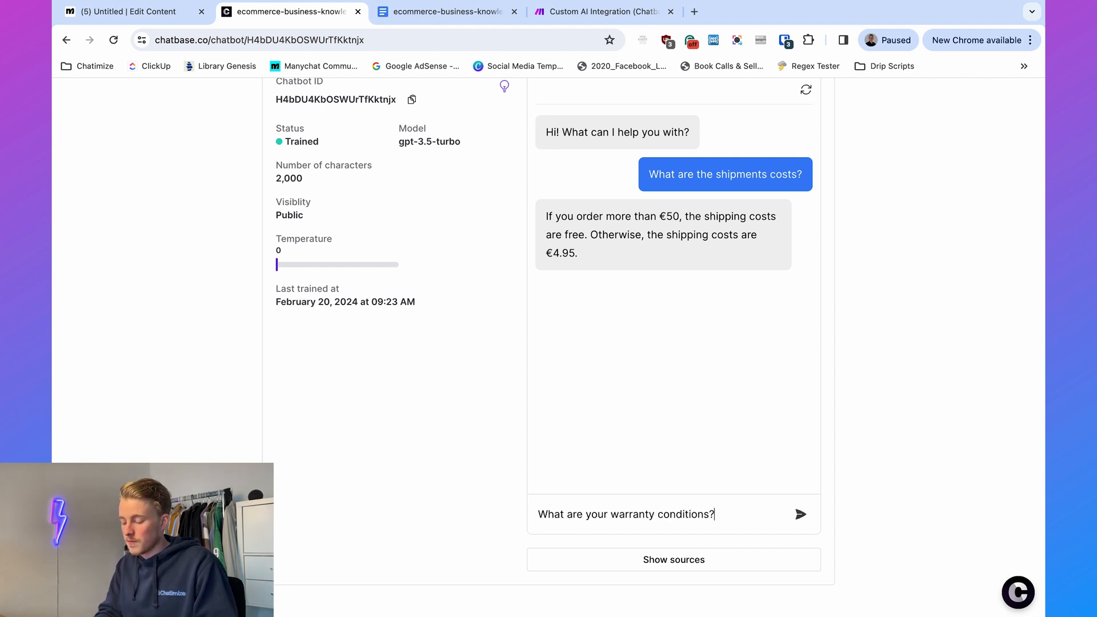
{"action": "key", "text": "Return"}
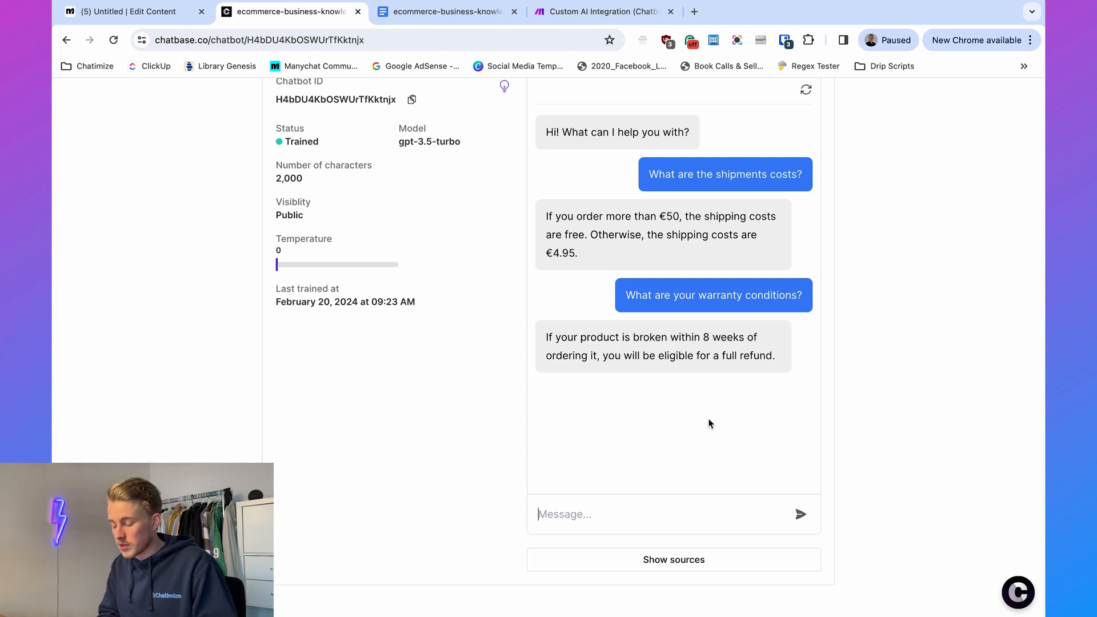
Step: Look through the chatbot's Text and Website source options, then return to its overview with the test chat
{"action": "scroll", "coordinate": [691, 355], "scroll_direction": "up", "scroll_amount": 3}
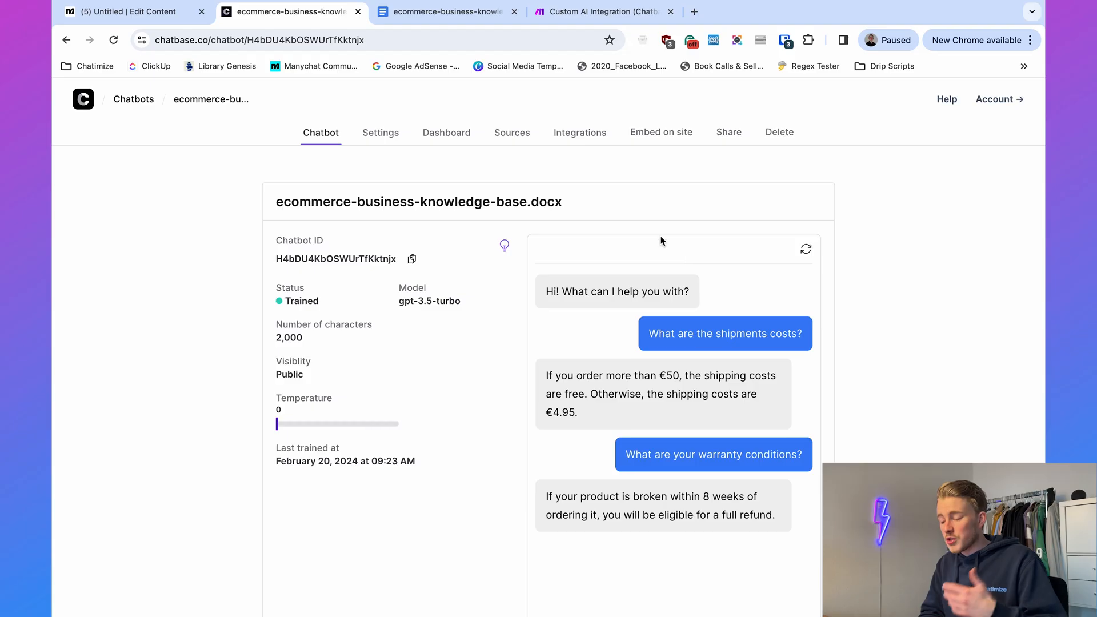
{"action": "left_click", "coordinate": [512, 133]}
{"action": "left_click", "coordinate": [211, 264]}
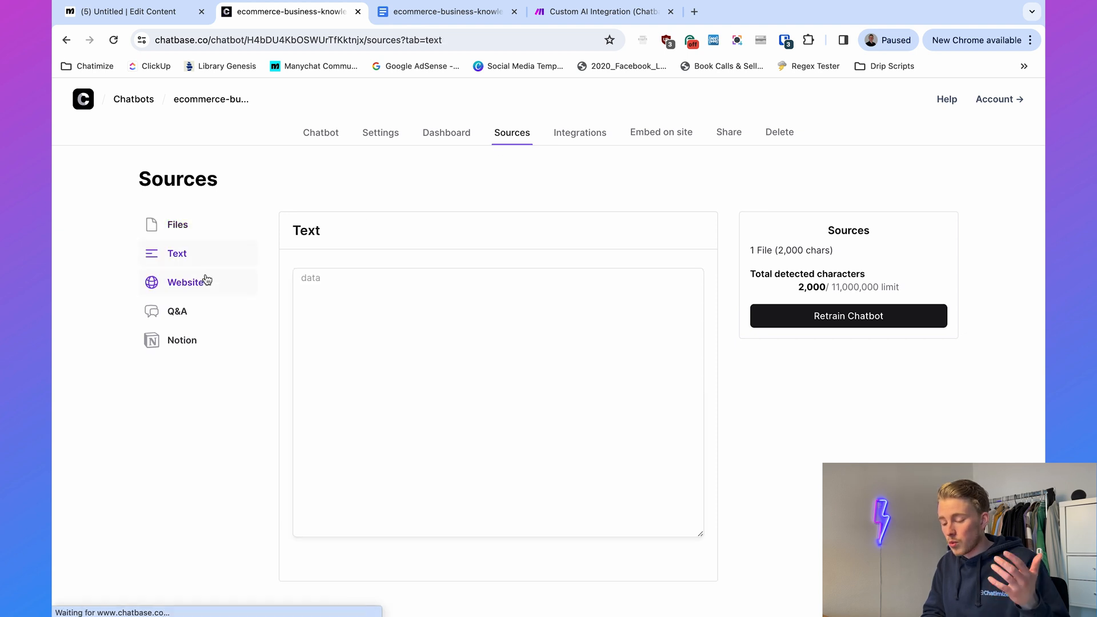
{"action": "left_click", "coordinate": [204, 280]}
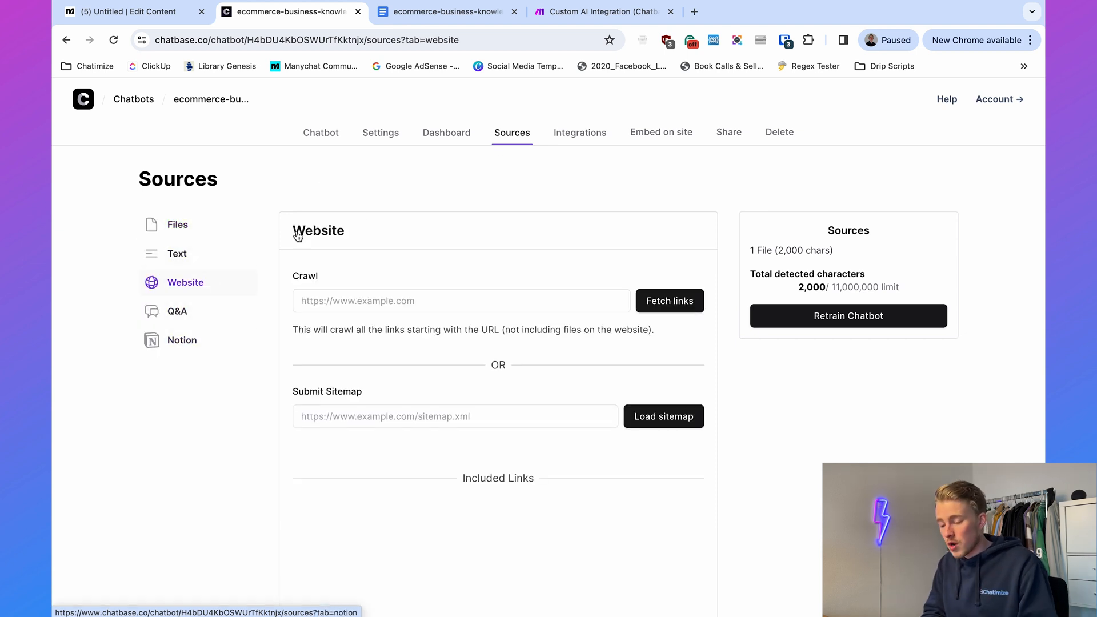
{"action": "left_click", "coordinate": [320, 134]}
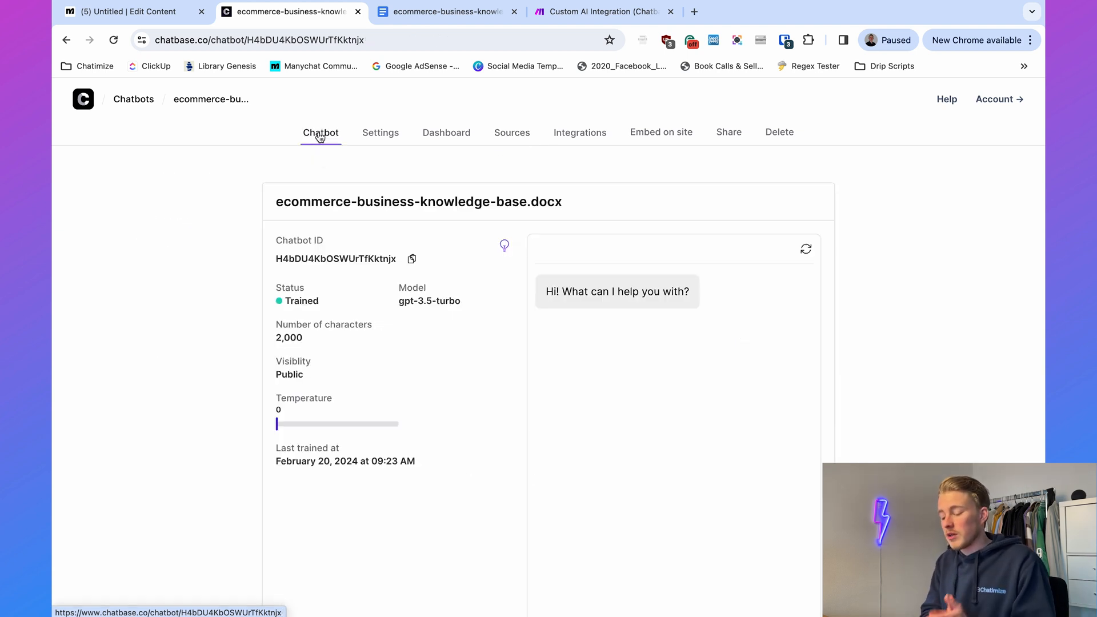
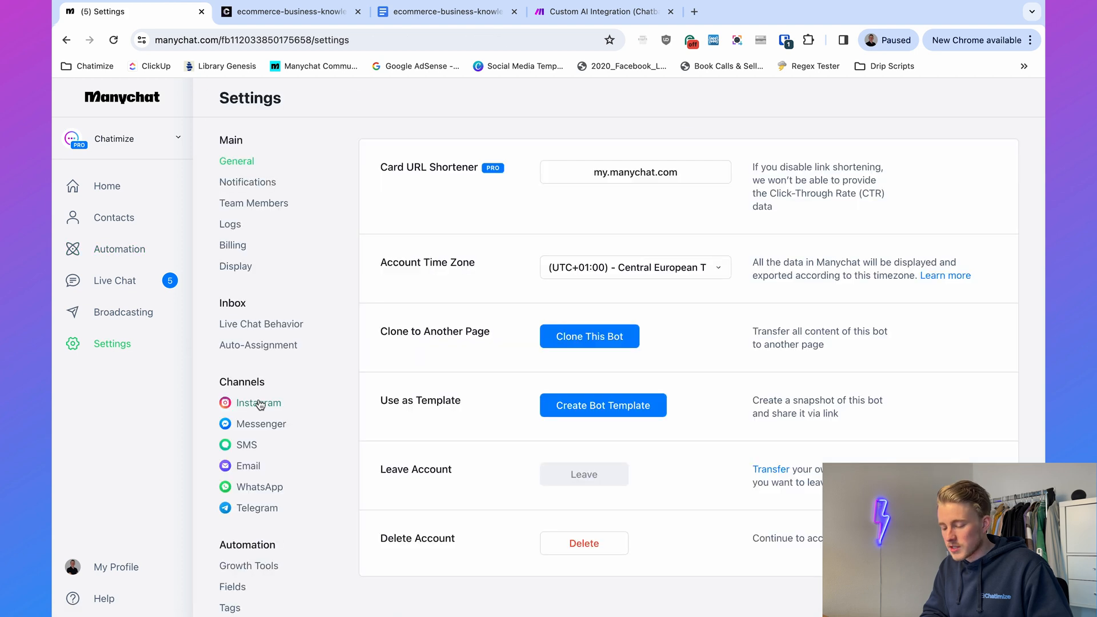
Step: In Manychat's Instagram channel settings, assign the existing Instagram Default Reply automation as the Default Reply
{"action": "left_click", "coordinate": [260, 404]}
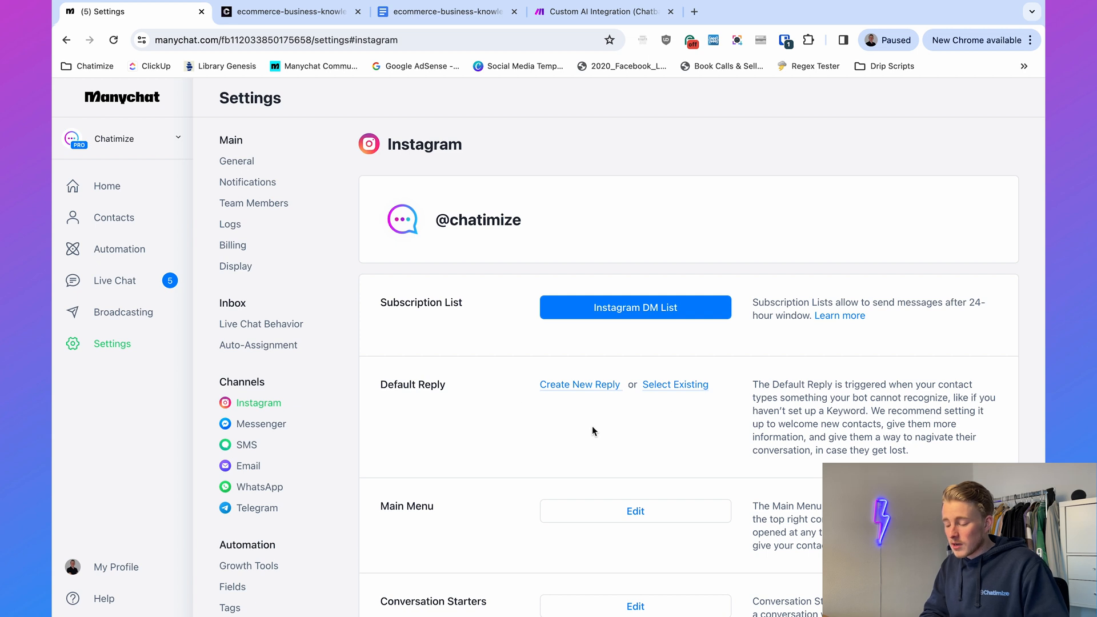
{"action": "left_click", "coordinate": [664, 386]}
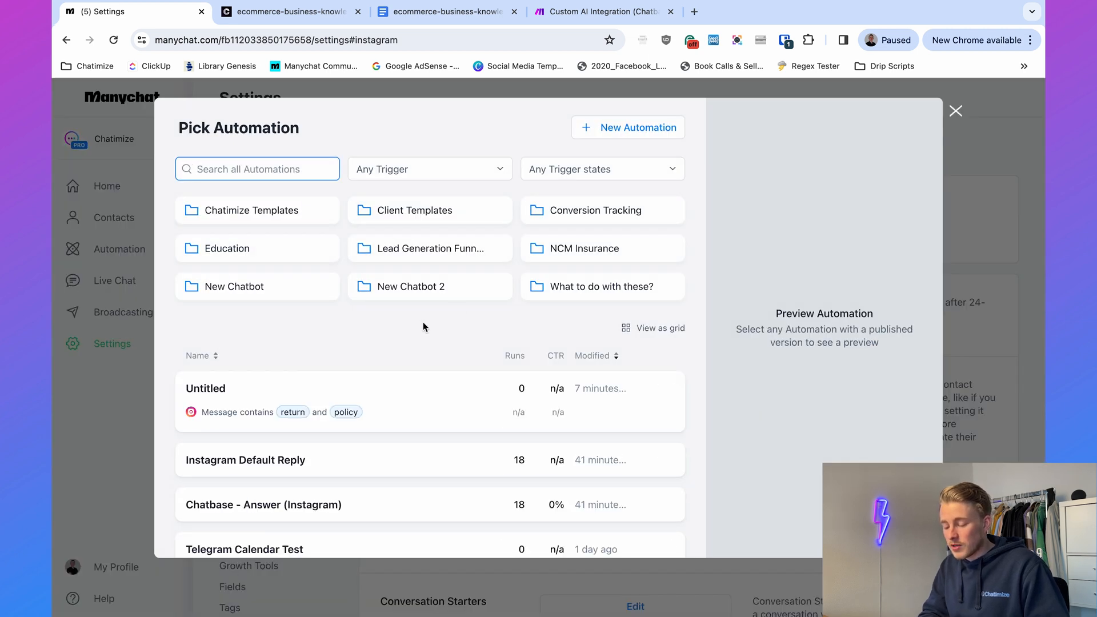
{"action": "scroll", "coordinate": [423, 325], "scroll_direction": "down", "scroll_amount": 2}
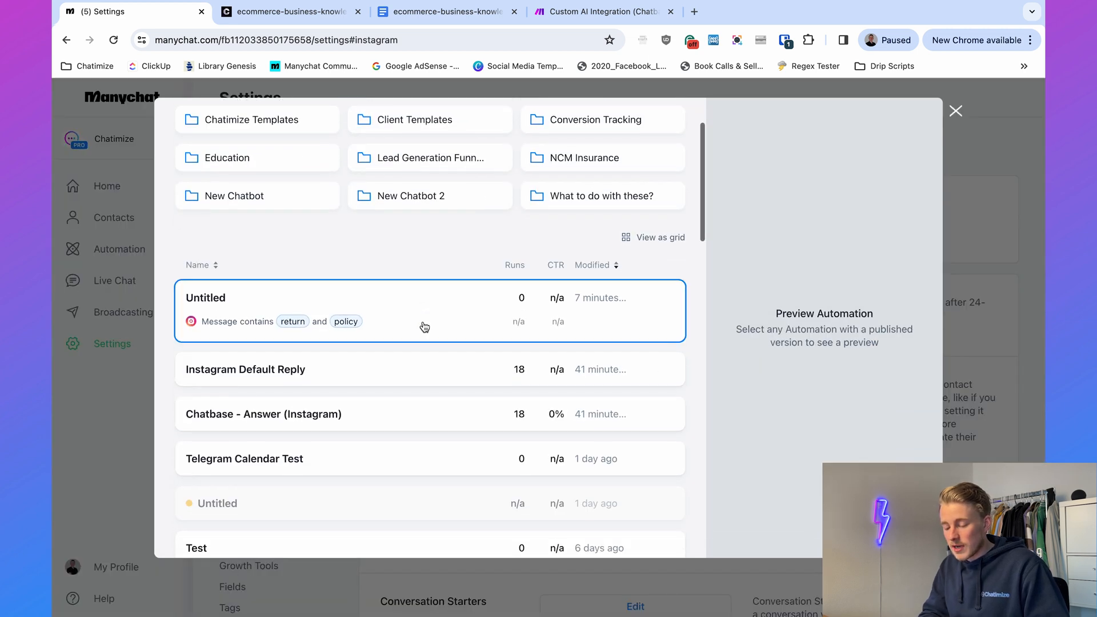
{"action": "left_click", "coordinate": [325, 372]}
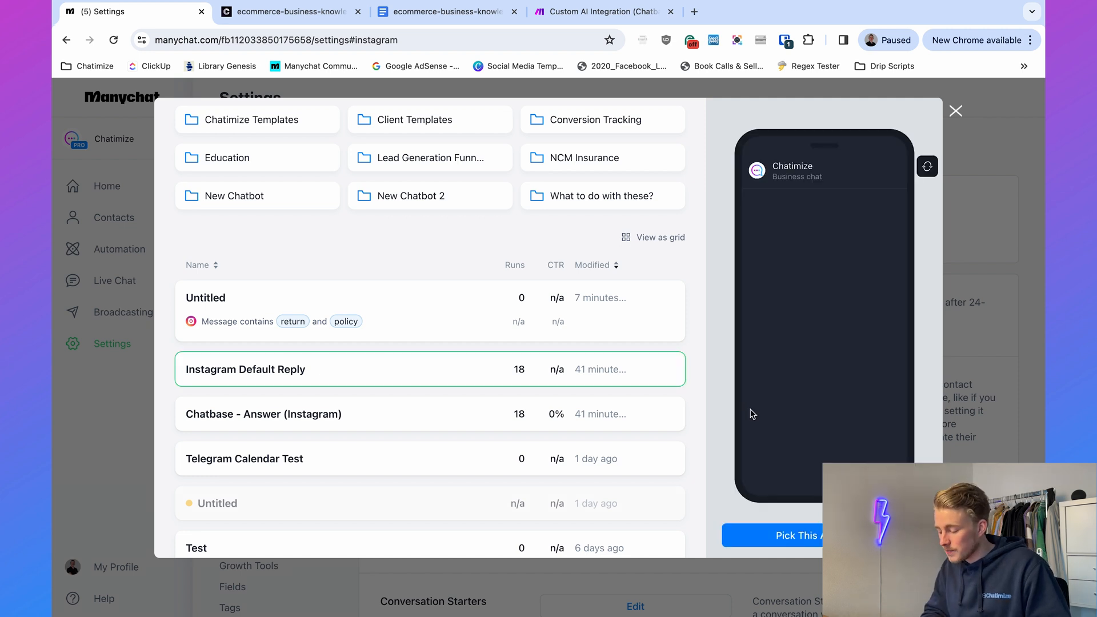
{"action": "left_click", "coordinate": [775, 540]}
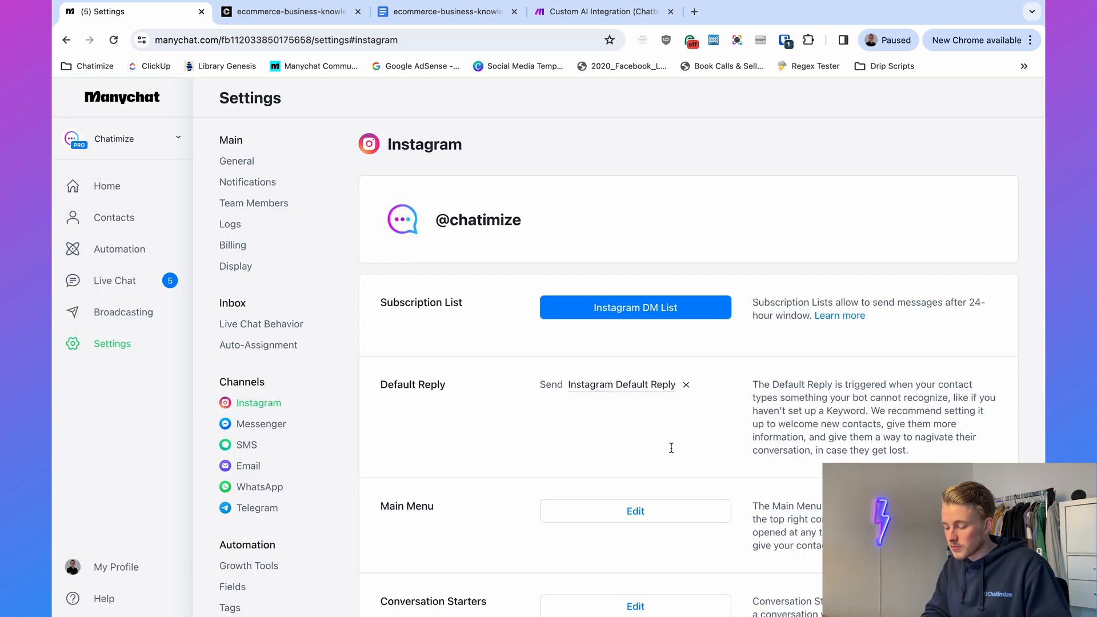
Step: Open the Instagram Default Reply automation for editing and review its Default Reply trigger's frequency and story reply settings
{"action": "left_click", "coordinate": [603, 386]}
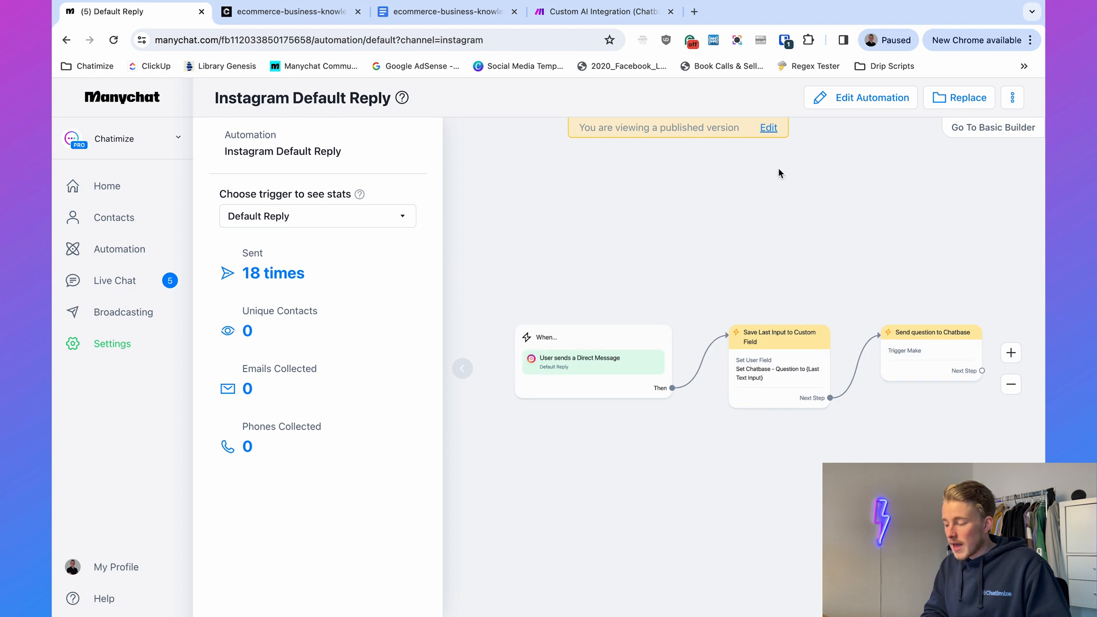
{"action": "left_click", "coordinate": [771, 128]}
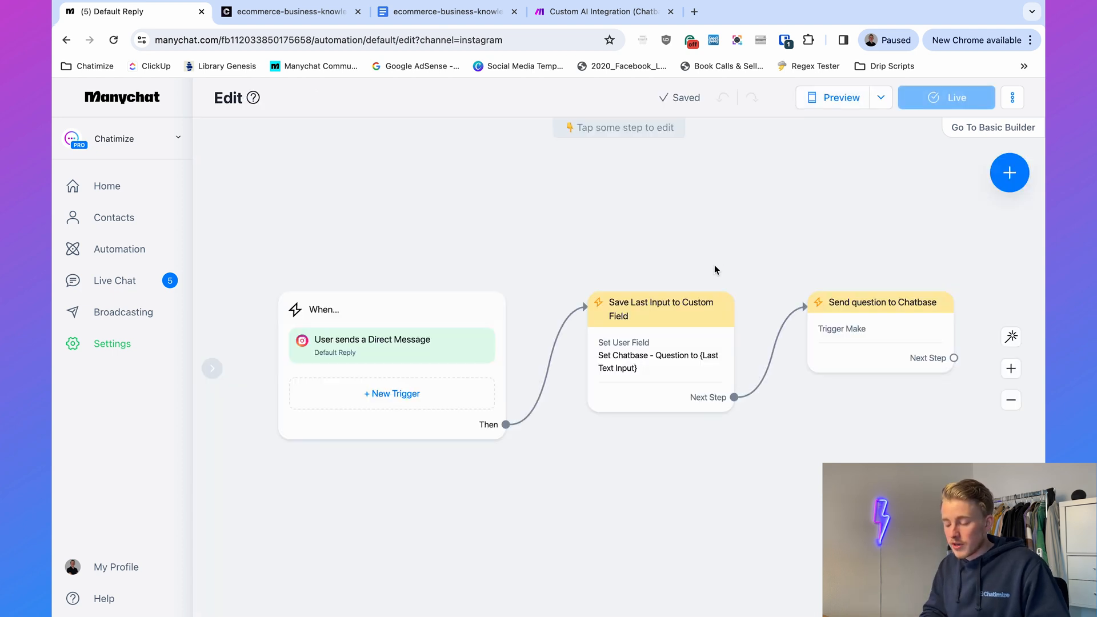
{"action": "left_click", "coordinate": [426, 350]}
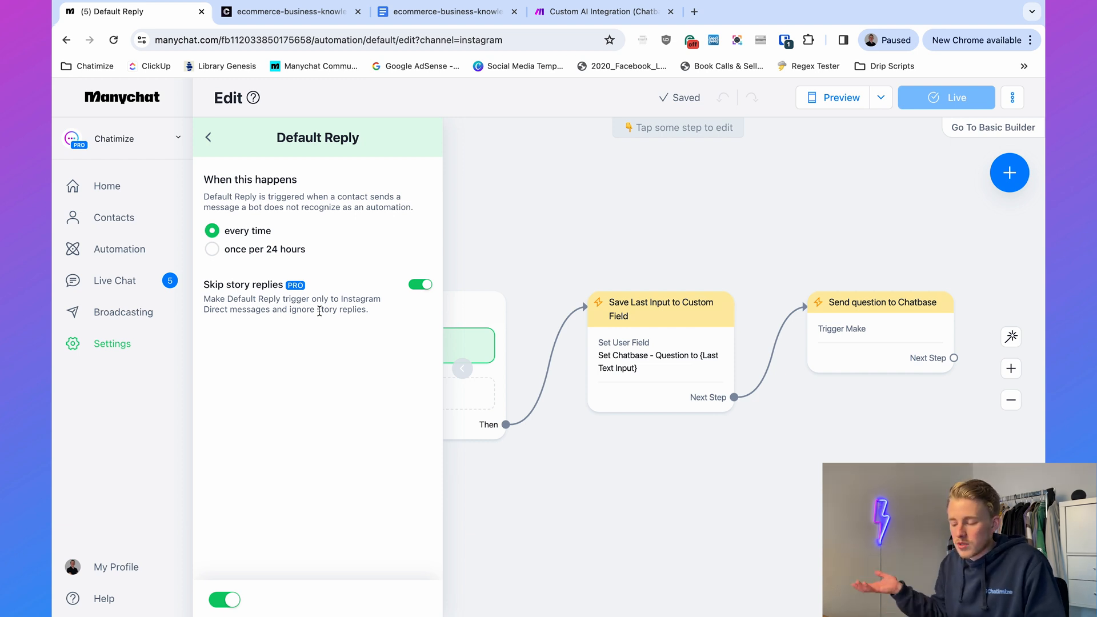
{"action": "left_click", "coordinate": [576, 208]}
Step: Examine the user field and value in the Set User Field action of the Save Last Input to Custom Field step
{"action": "left_click_drag", "start_coordinate": [621, 214], "coordinate": [521, 176]}
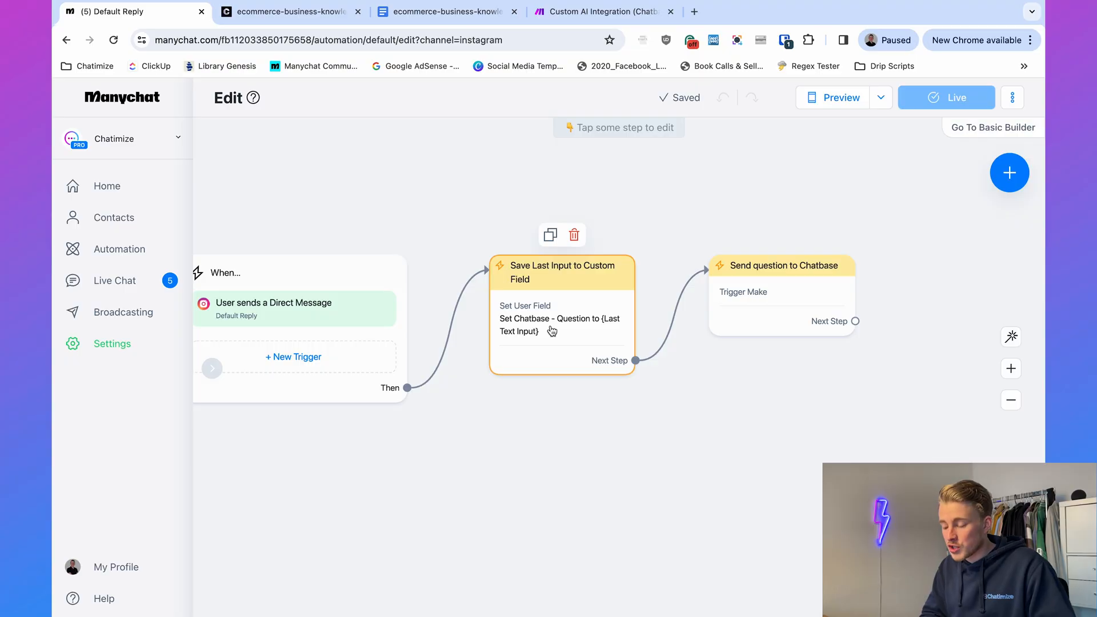
{"action": "left_click", "coordinate": [552, 331]}
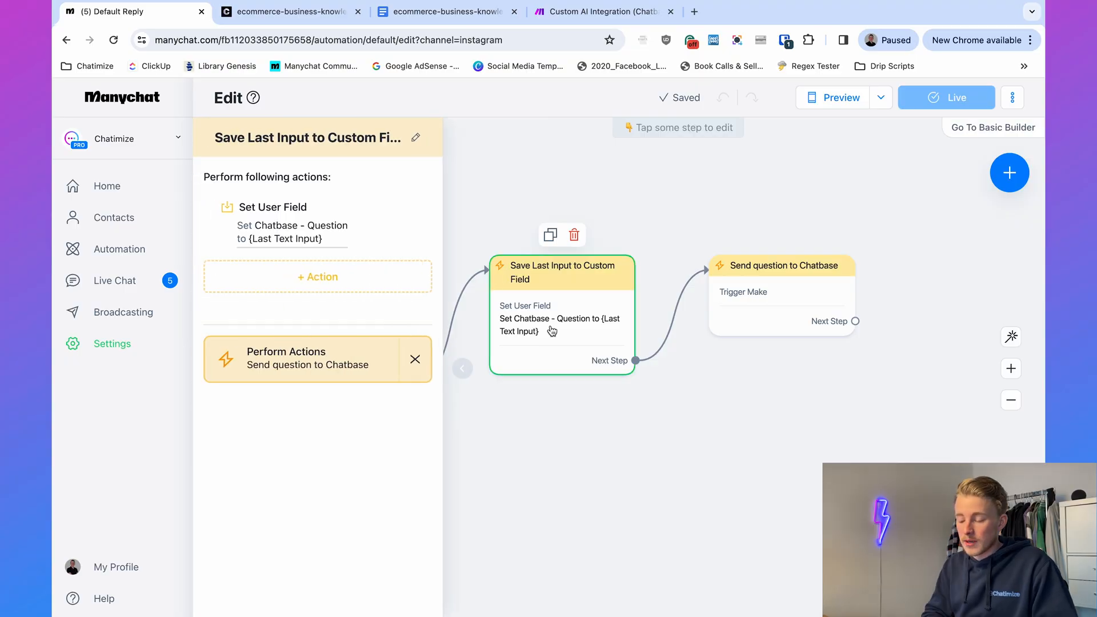
{"action": "left_click", "coordinate": [292, 232]}
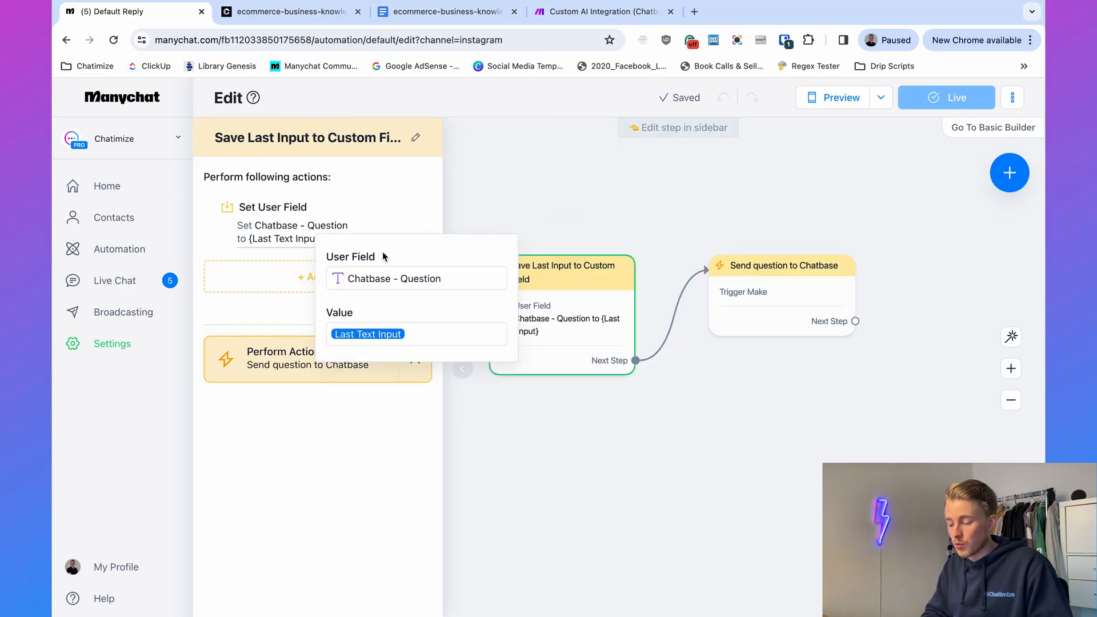
{"action": "left_click_drag", "start_coordinate": [452, 281], "coordinate": [342, 279]}
{"action": "left_click", "coordinate": [391, 246]}
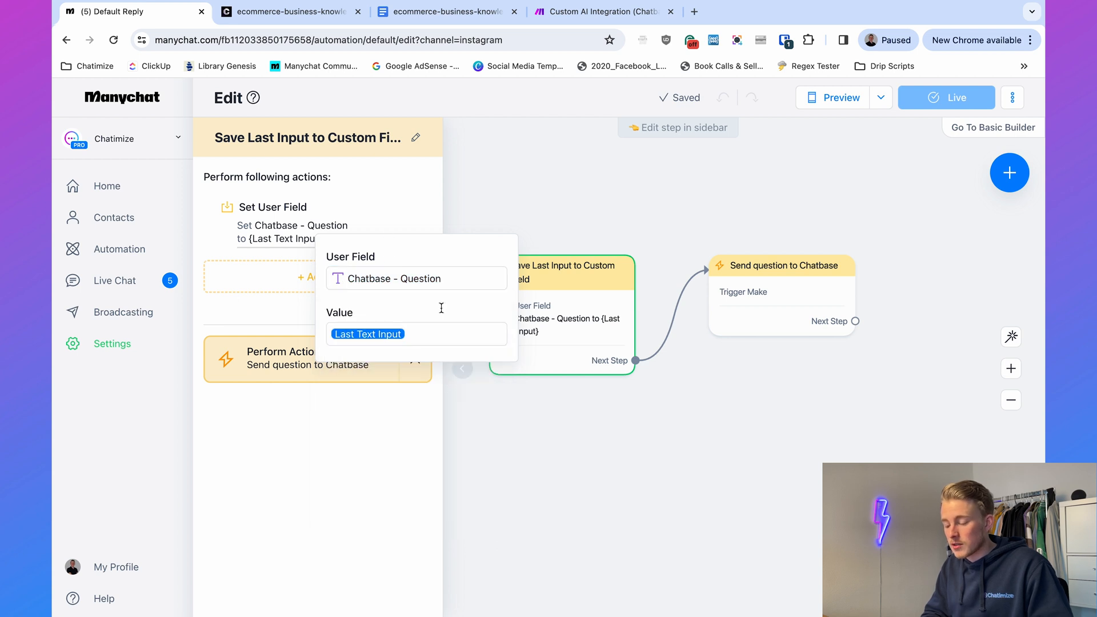
{"action": "left_click", "coordinate": [680, 408]}
{"action": "left_click", "coordinate": [667, 403]}
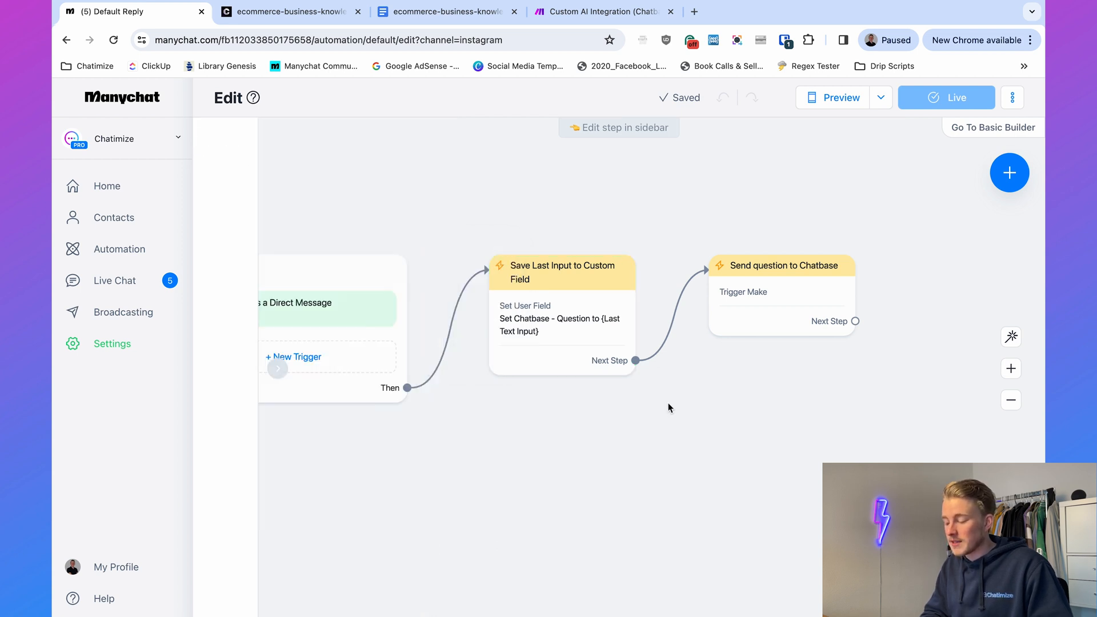
Step: Inspect the Send question to Chatbase step and its Trigger Make action
{"action": "left_click_drag", "start_coordinate": [727, 402], "coordinate": [758, 403]}
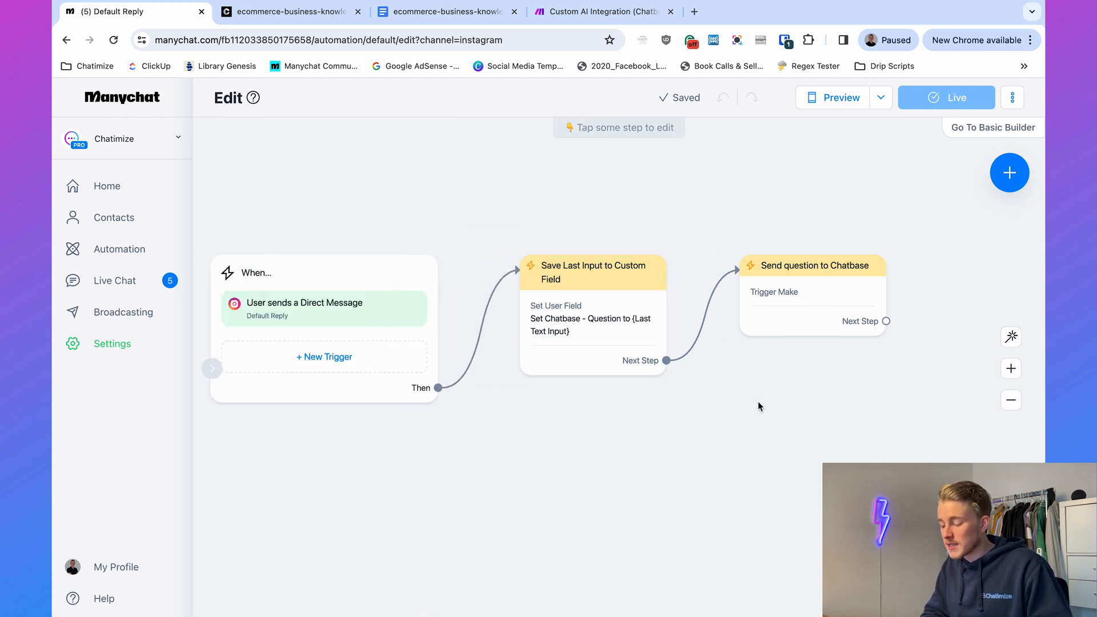
{"action": "left_click", "coordinate": [796, 302]}
{"action": "left_click", "coordinate": [722, 212]}
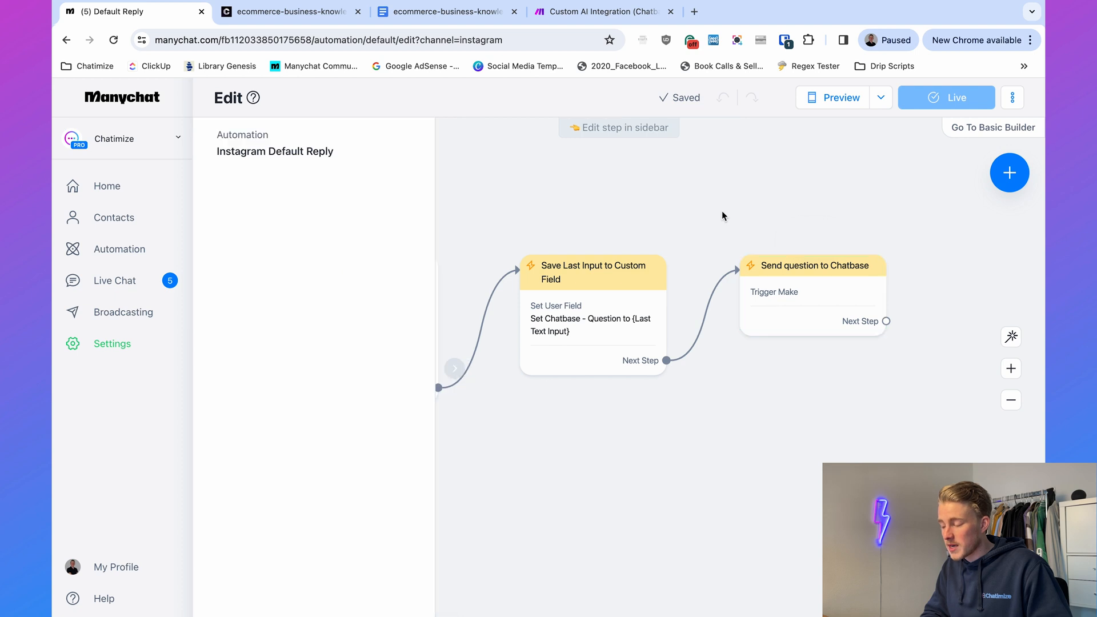
{"action": "left_click_drag", "start_coordinate": [722, 215], "coordinate": [787, 215]}
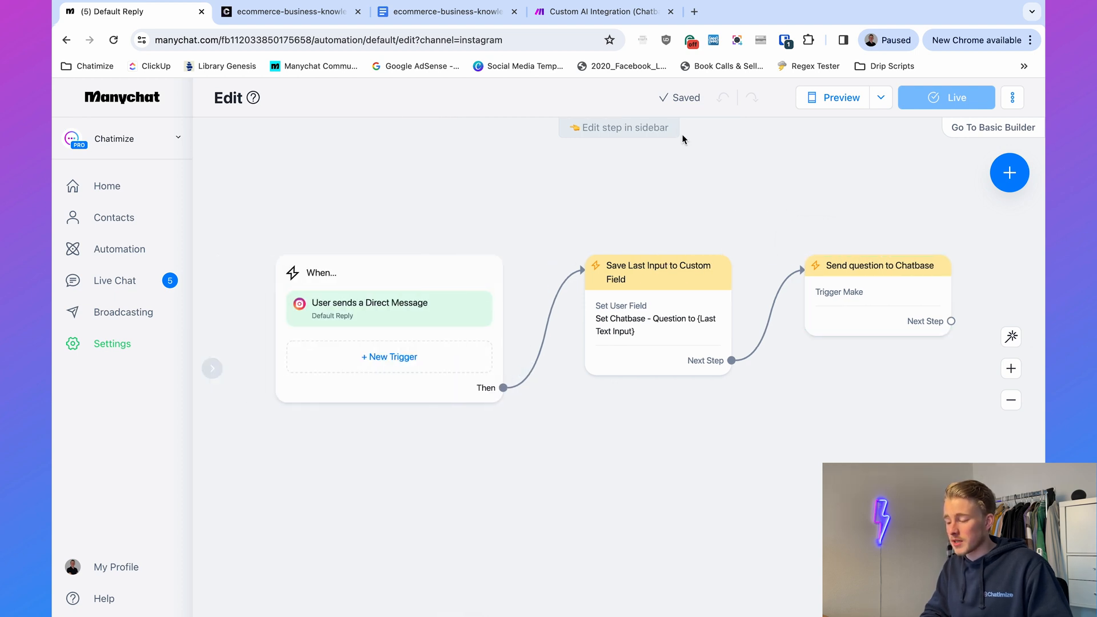
Step: Examine the Custom AI Integration (Chatbase and Manychat) scenario in Make, comparing its modules with the Manychat default reply flow
{"action": "left_click", "coordinate": [580, 13]}
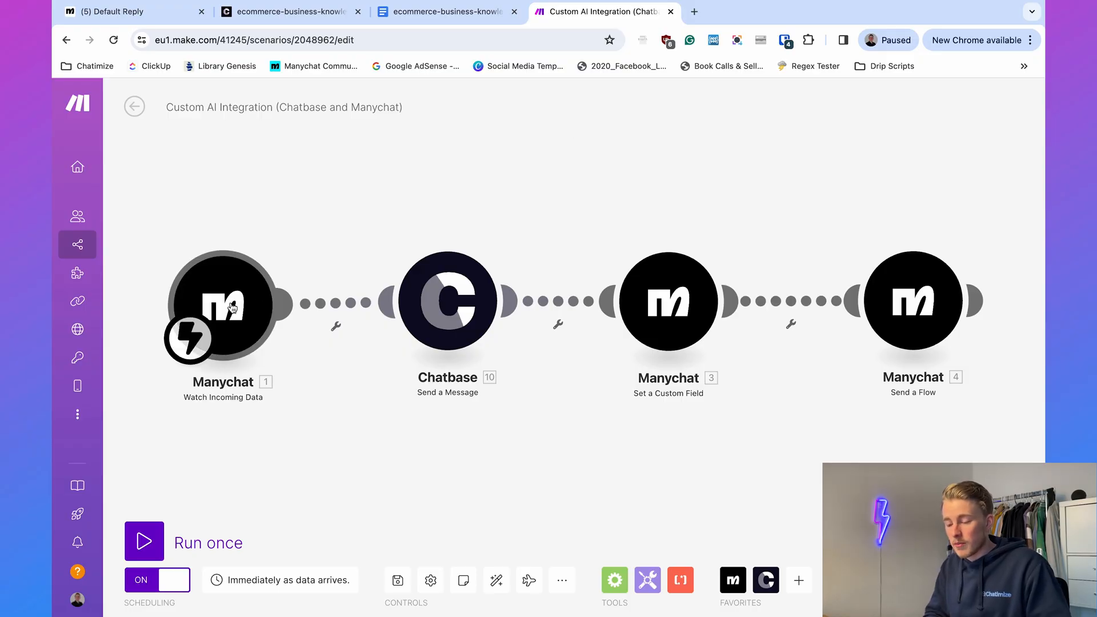
{"action": "left_click", "coordinate": [137, 11]}
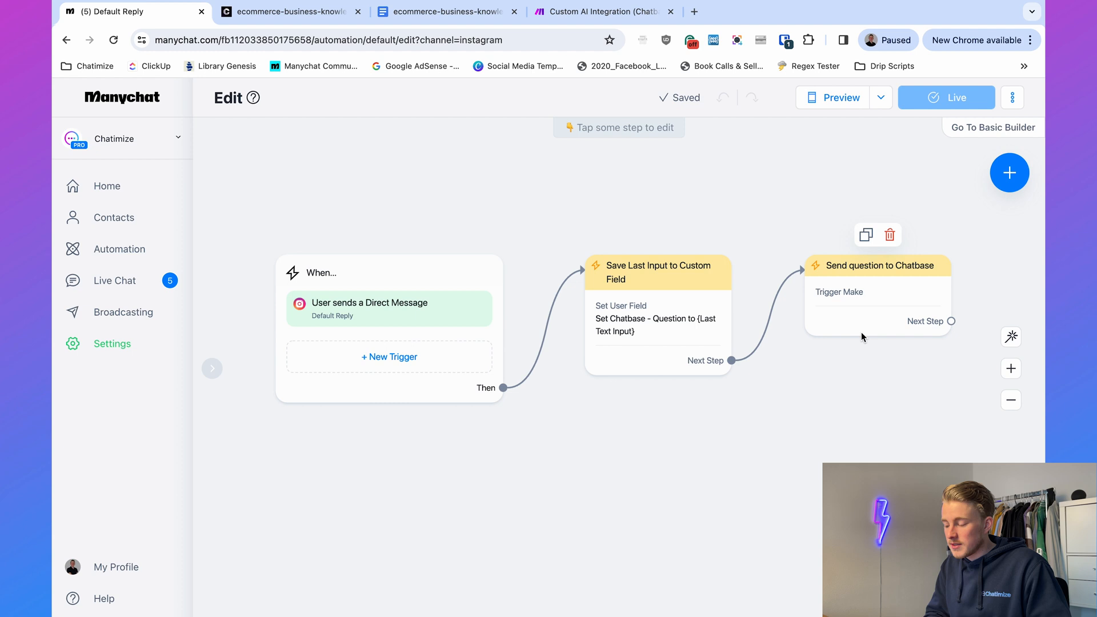
{"action": "left_click", "coordinate": [559, 15]}
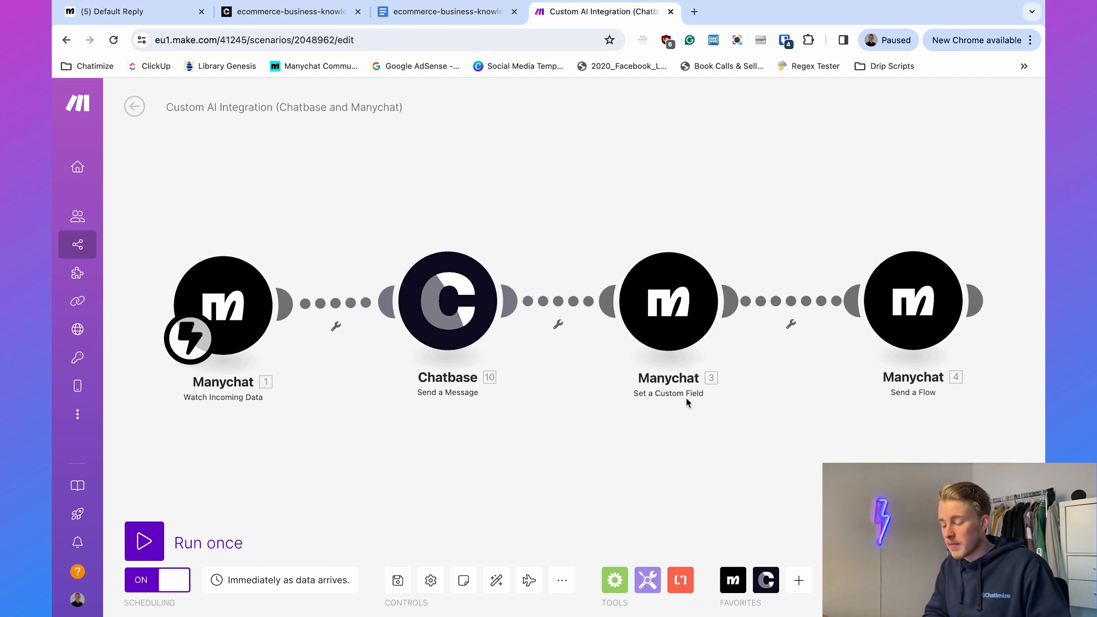
{"action": "left_click_drag", "start_coordinate": [790, 398], "coordinate": [736, 400]}
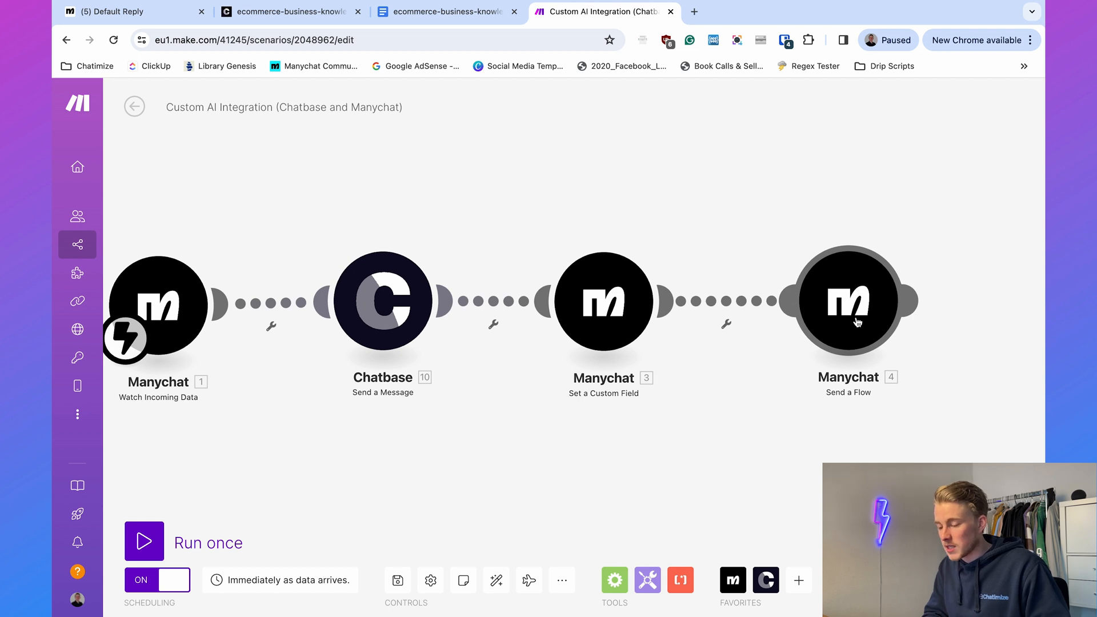
Step: Return to Manychat and open the Chatbase - Answer (Instagram) automation in edit mode
{"action": "left_click", "coordinate": [124, 17]}
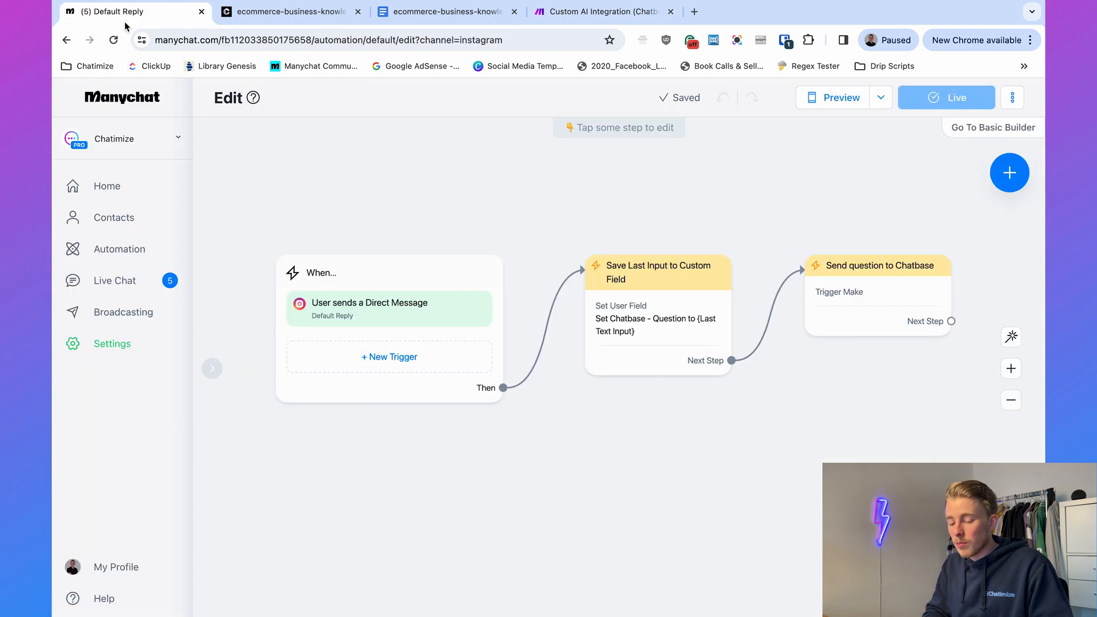
{"action": "left_click", "coordinate": [116, 256]}
{"action": "scroll", "coordinate": [384, 319], "scroll_direction": "down", "scroll_amount": 2}
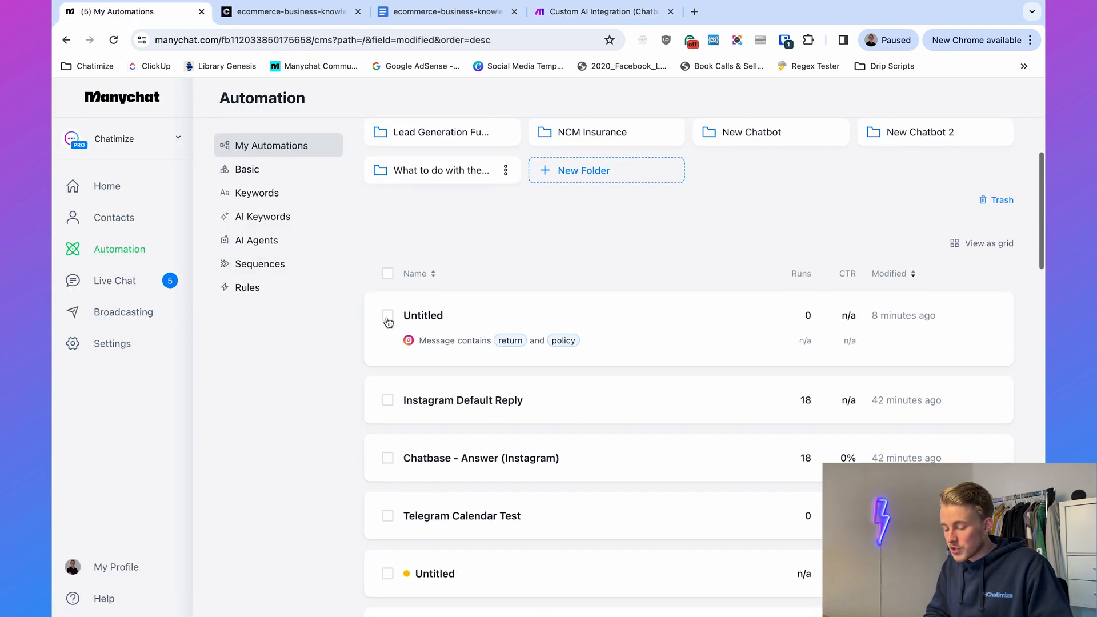
{"action": "left_click", "coordinate": [479, 470]}
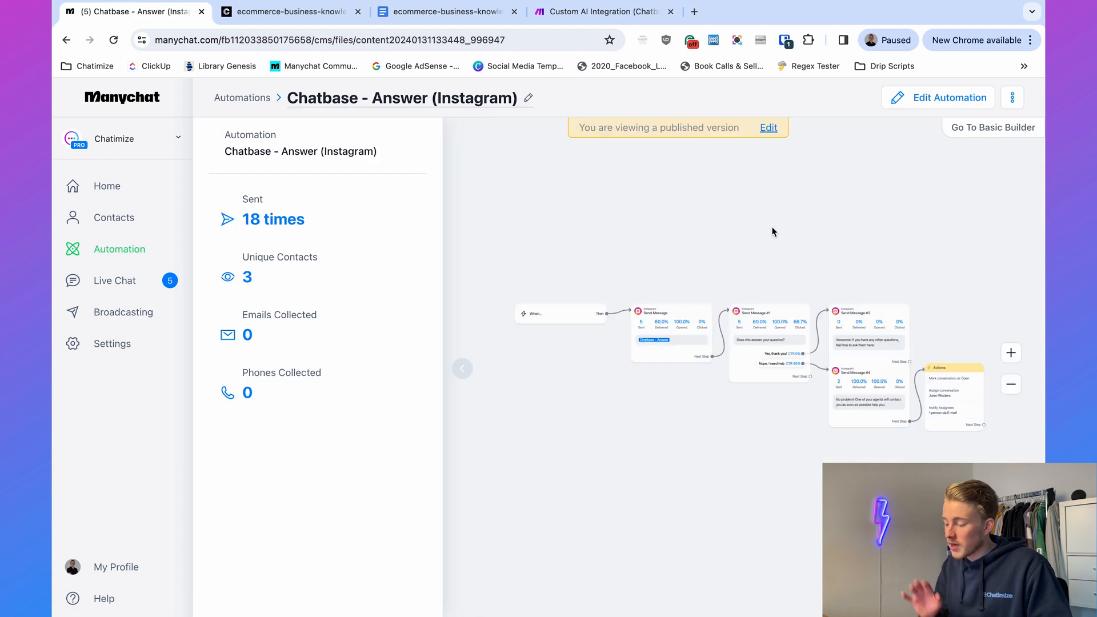
{"action": "left_click", "coordinate": [924, 98]}
{"action": "scroll", "coordinate": [485, 376], "scroll_direction": "up", "scroll_amount": 5}
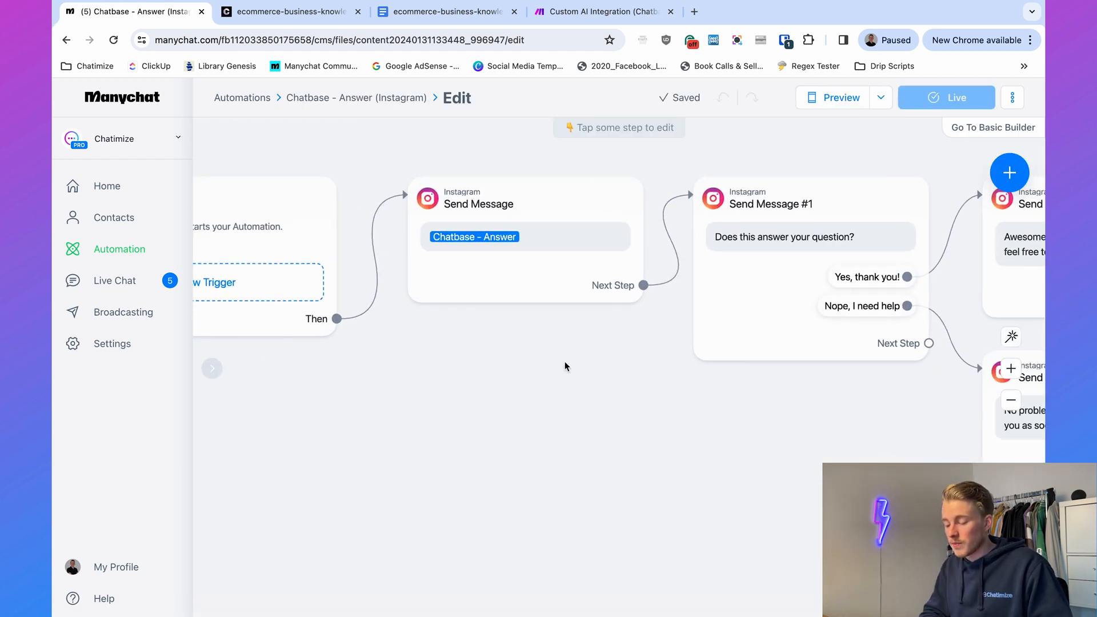
Step: Examine the flow from the Chatbase - Answer message through the yes and help replies to the agent handoff actions
{"action": "left_click", "coordinate": [404, 322]}
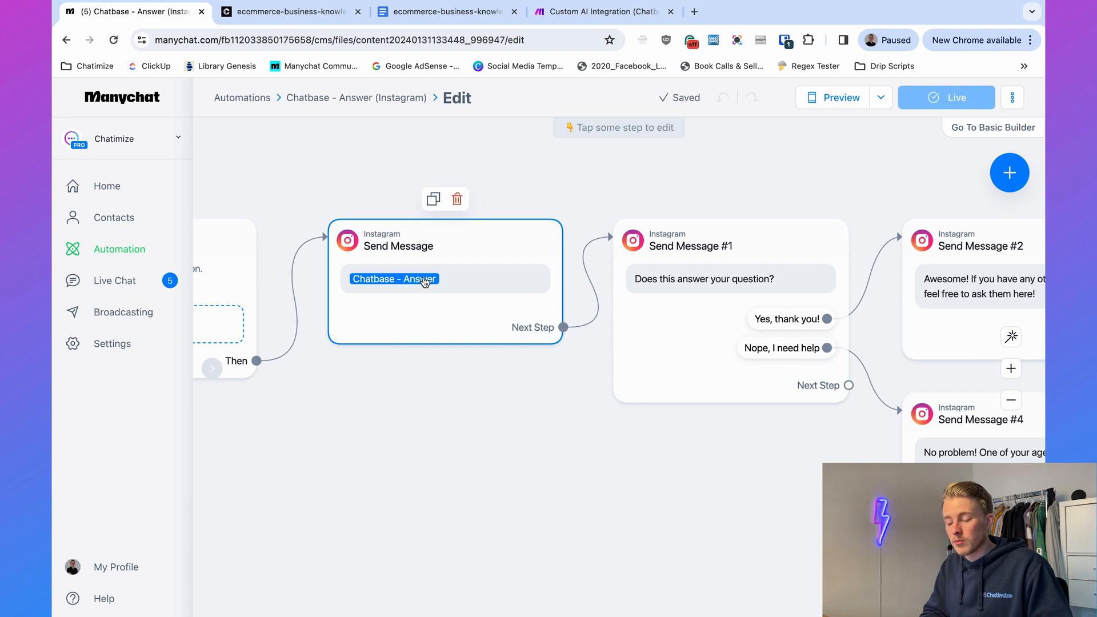
{"action": "left_click_drag", "start_coordinate": [636, 431], "coordinate": [466, 444]}
{"action": "left_click", "coordinate": [558, 342]}
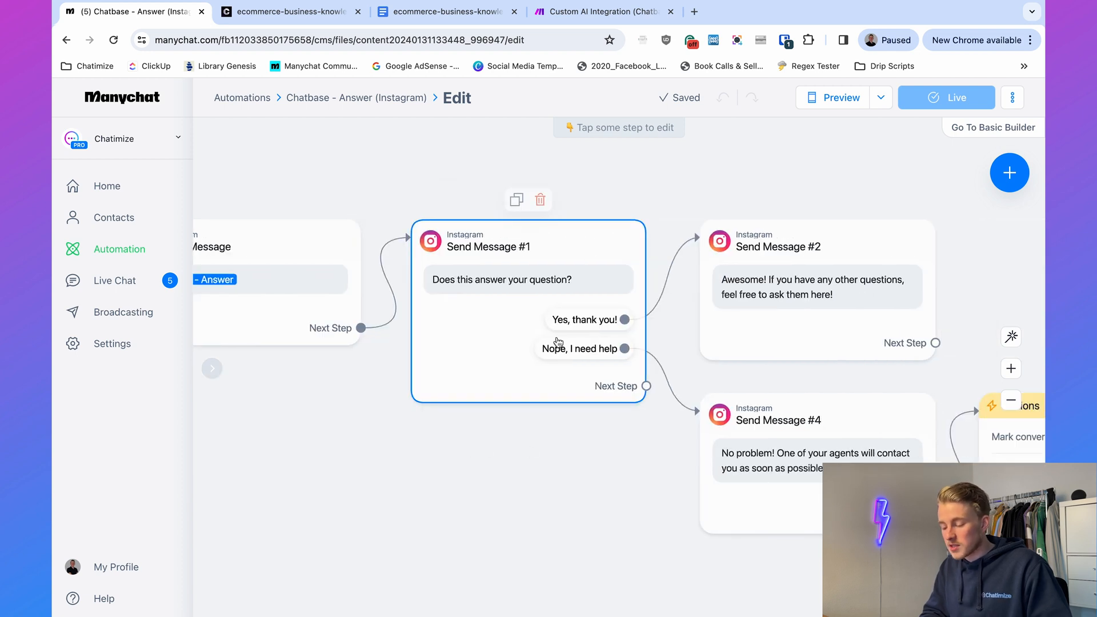
{"action": "left_click", "coordinate": [780, 330]}
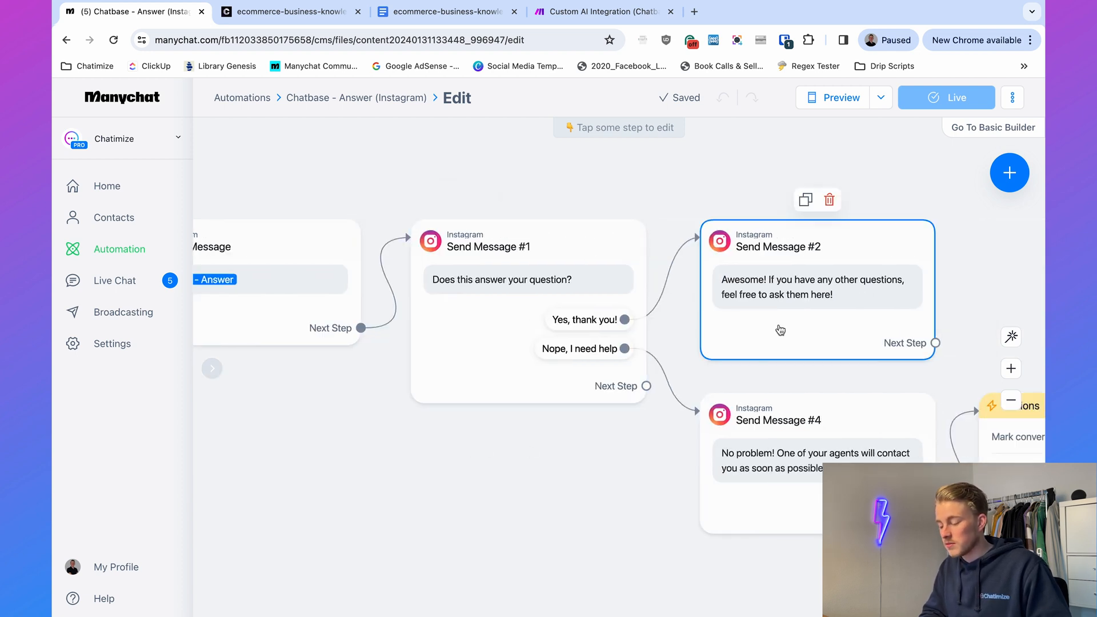
{"action": "left_click_drag", "start_coordinate": [999, 251], "coordinate": [846, 212]}
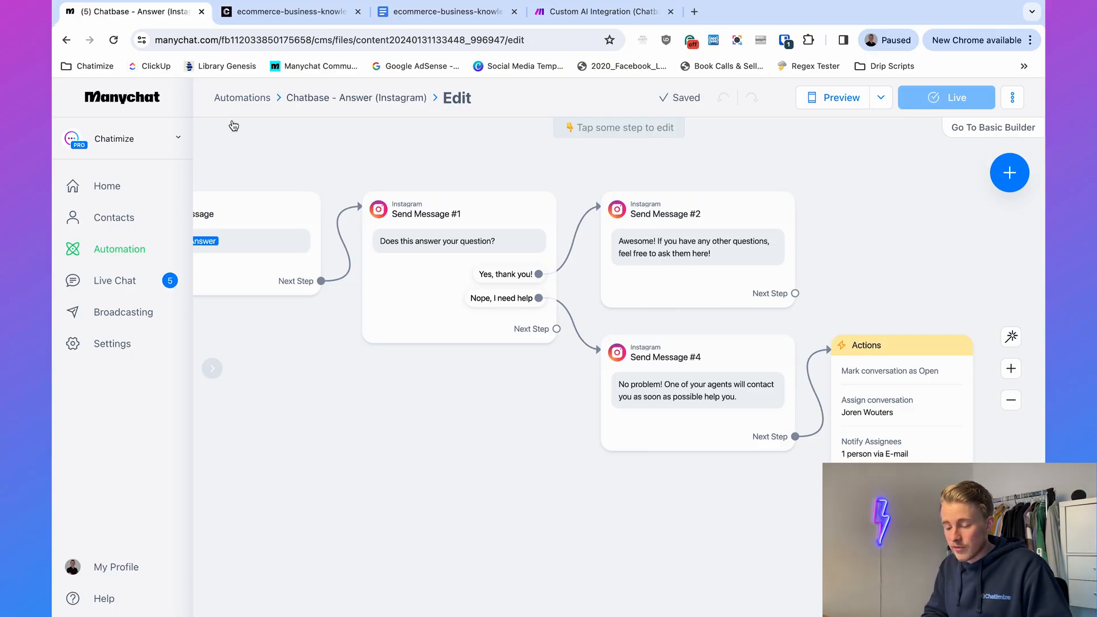
Step: Open the Instagram Default Reply automation from the automations list in edit mode
{"action": "left_click", "coordinate": [137, 251]}
{"action": "scroll", "coordinate": [476, 337], "scroll_direction": "down", "scroll_amount": 2}
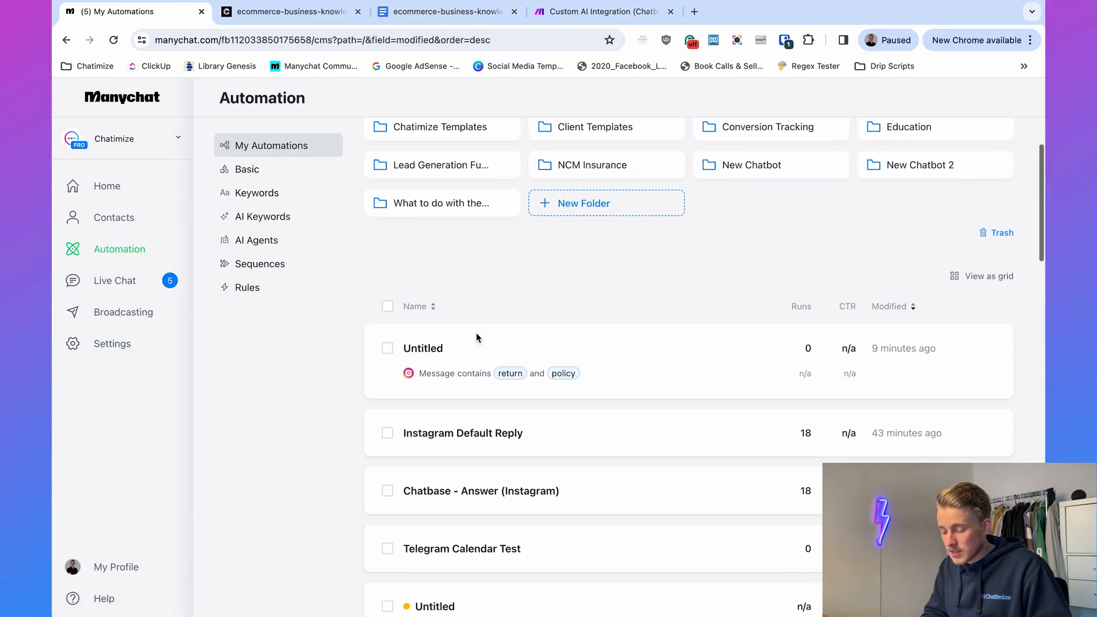
{"action": "left_click", "coordinate": [488, 442]}
{"action": "left_click", "coordinate": [923, 100]}
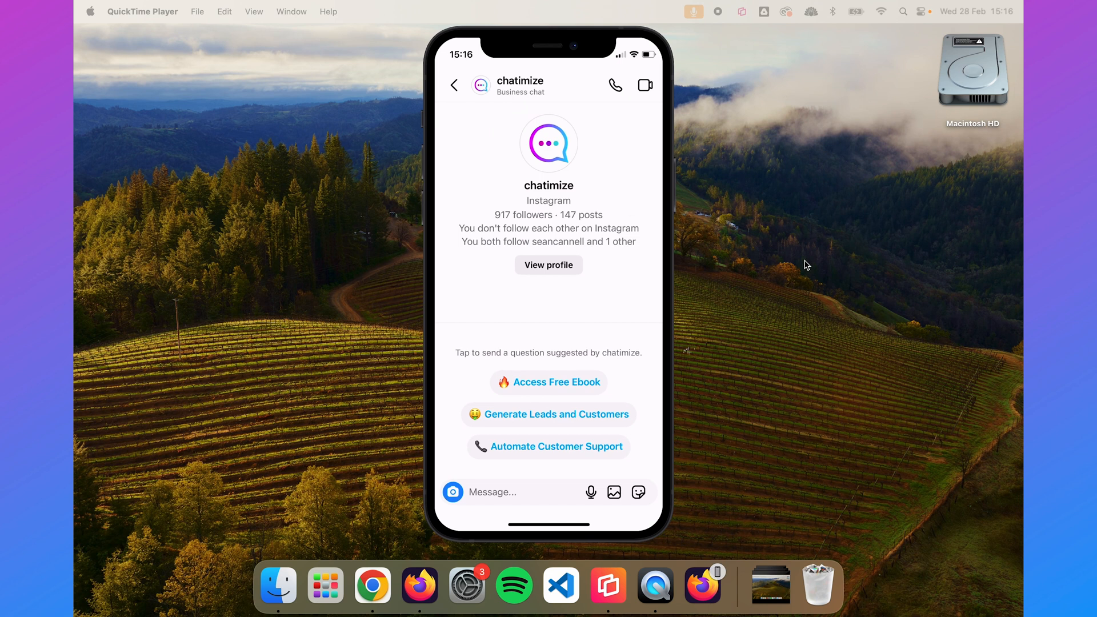
Step: Switch to the Instagram chat with chatimize and send the message "What is your return policy?"
{"action": "type", "text": "What"}
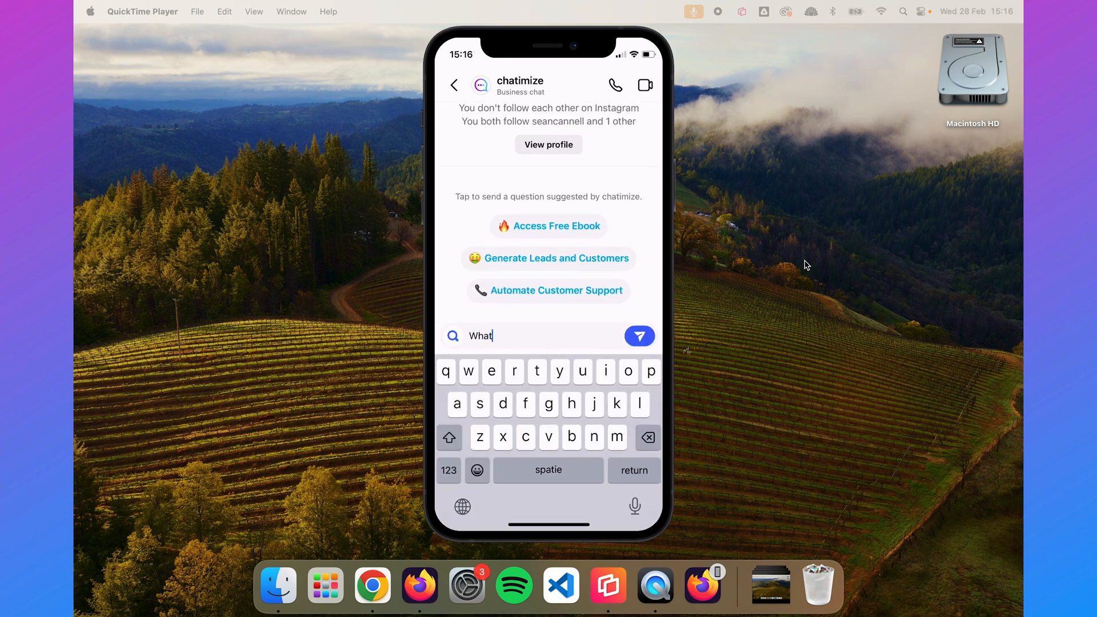
{"action": "type", "text": " is your retu"}
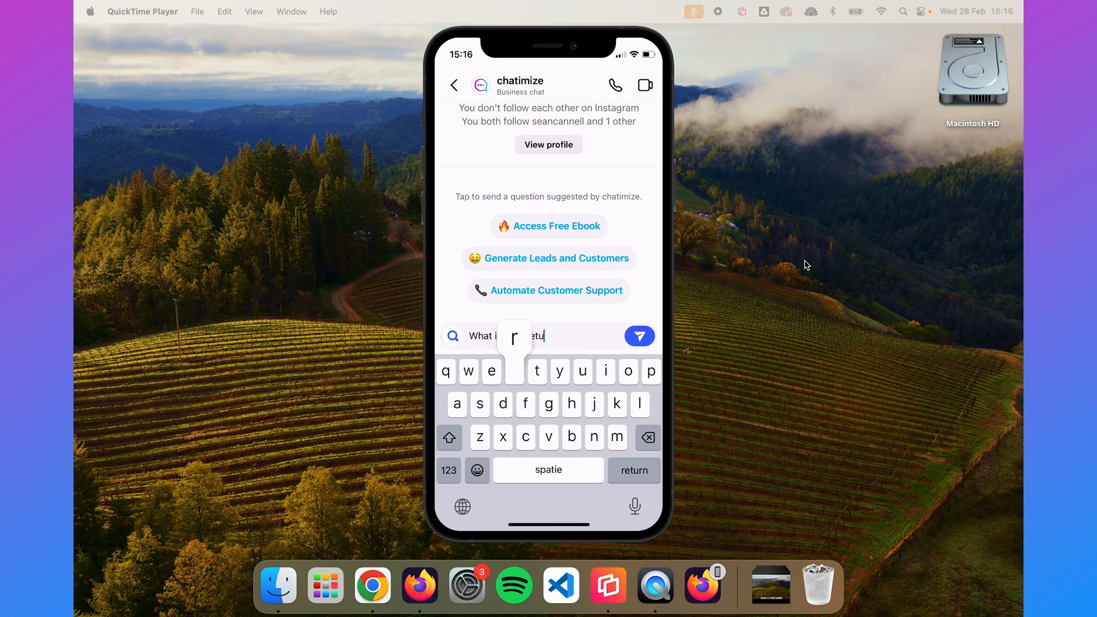
{"action": "type", "text": "rn policy?"}
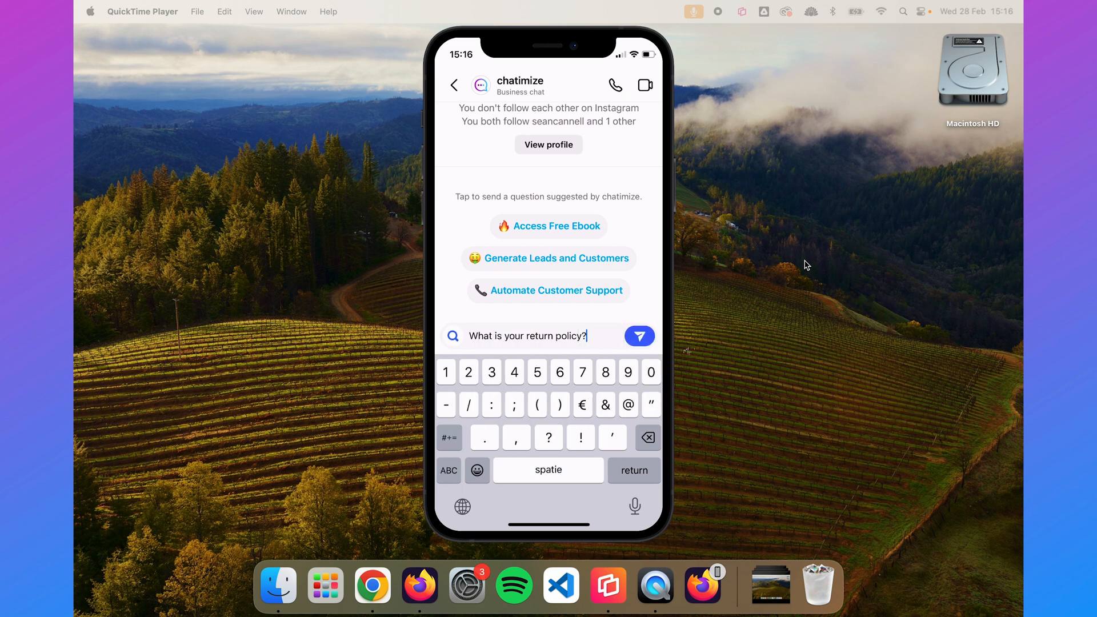
{"action": "key", "text": "Return"}
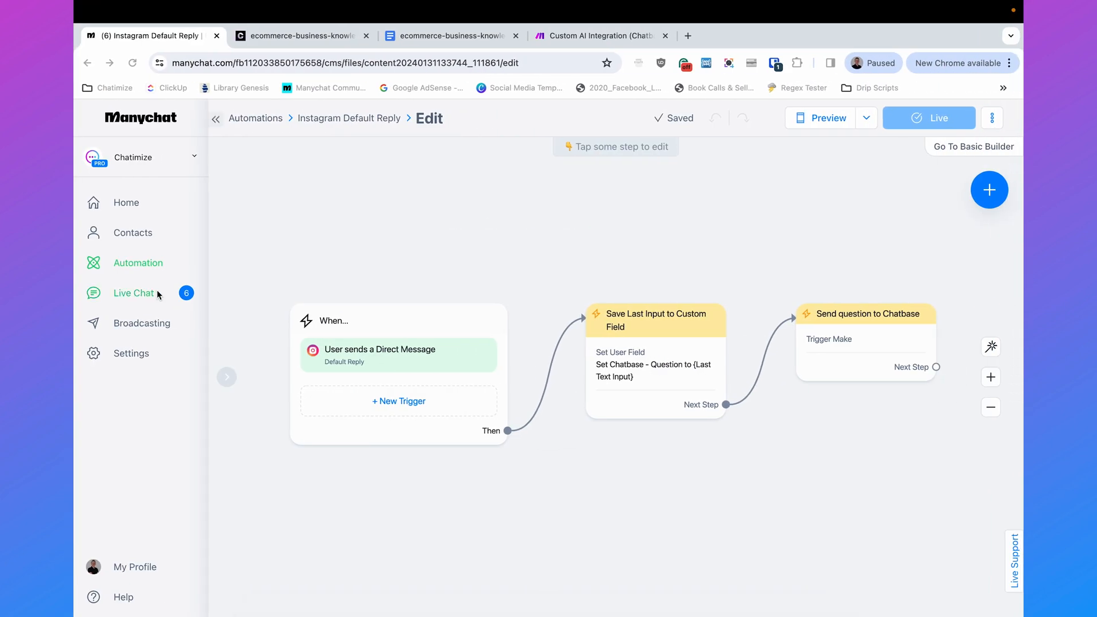
Step: Return to Manychat, open the newest Instagram conversation in Live Chat and pause its automation for 30 minutes
{"action": "left_click", "coordinate": [155, 293]}
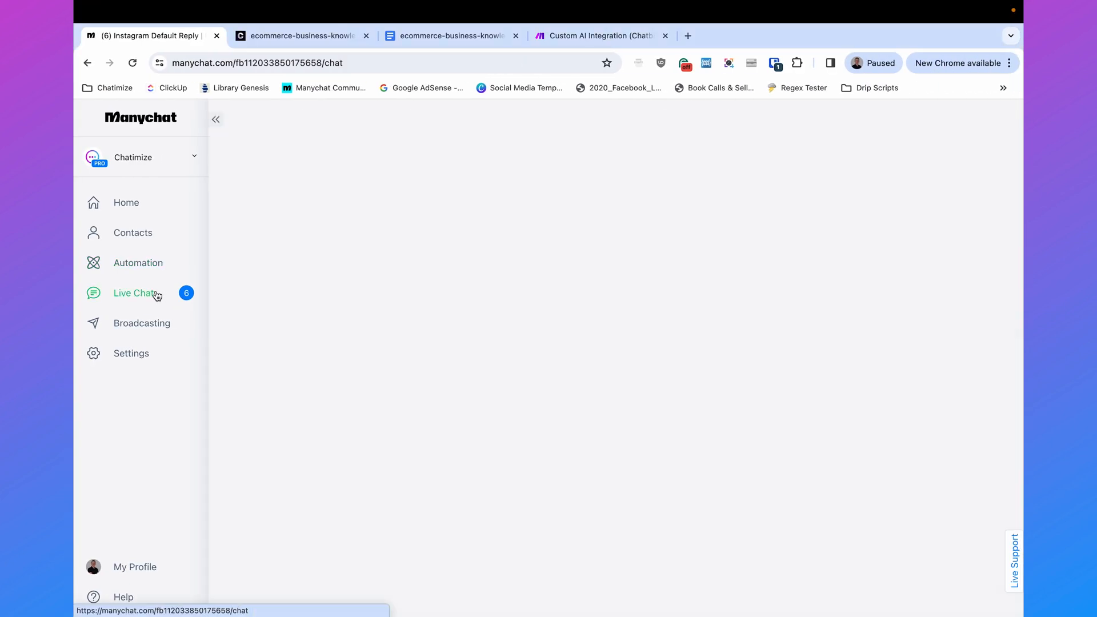
{"action": "left_click", "coordinate": [437, 204]}
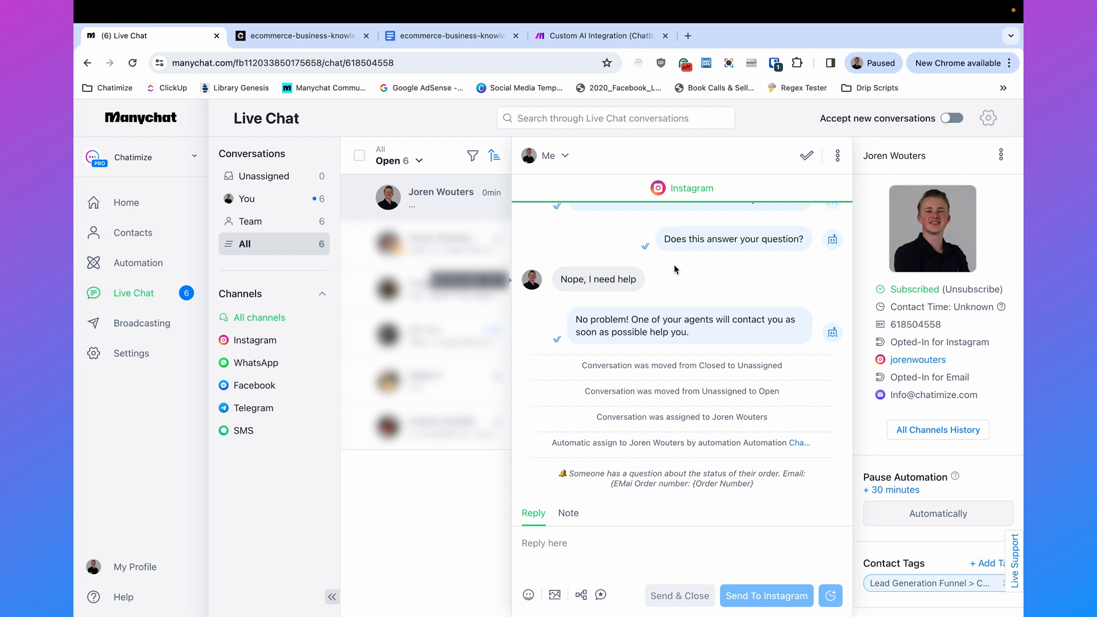
{"action": "left_click", "coordinate": [904, 490]}
Step: Send the contact a greeting with the agent's first name, followed by "here from eCommerceBizz. How can I help you?"
{"action": "left_click", "coordinate": [746, 537]}
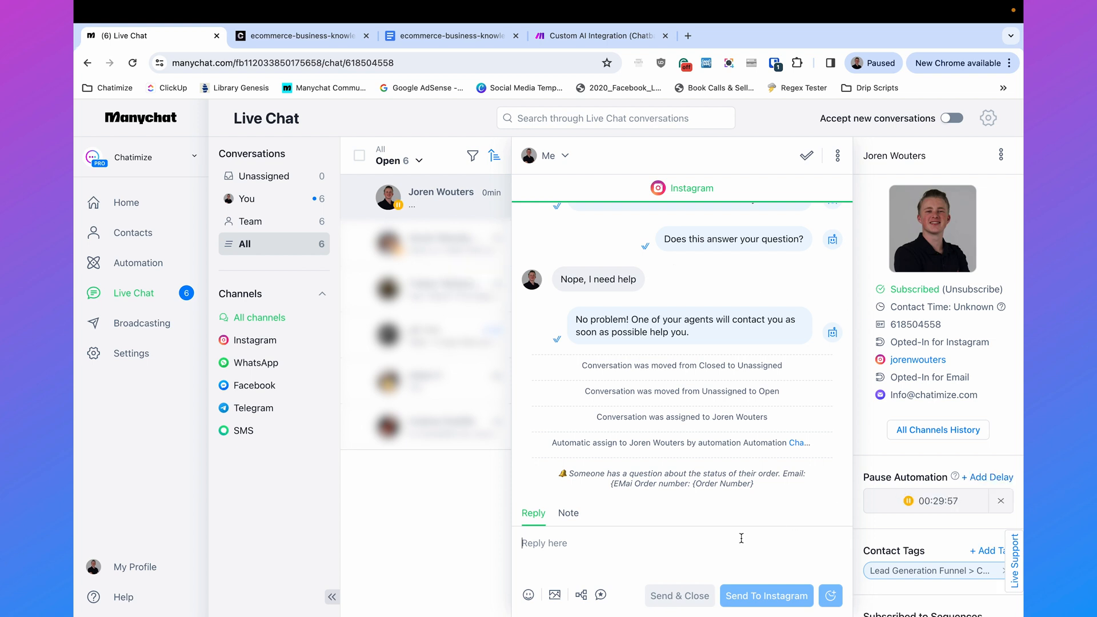
{"action": "type", "text": "Hey, Joren here f"}
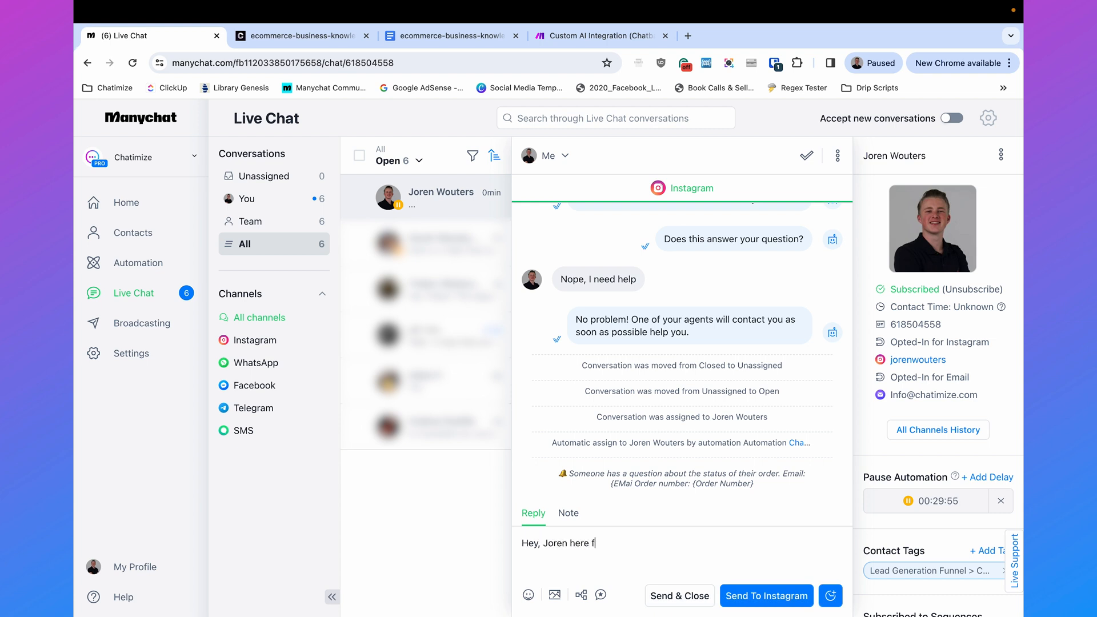
{"action": "type", "text": "rom eCommerceBizz. How can I help you?"}
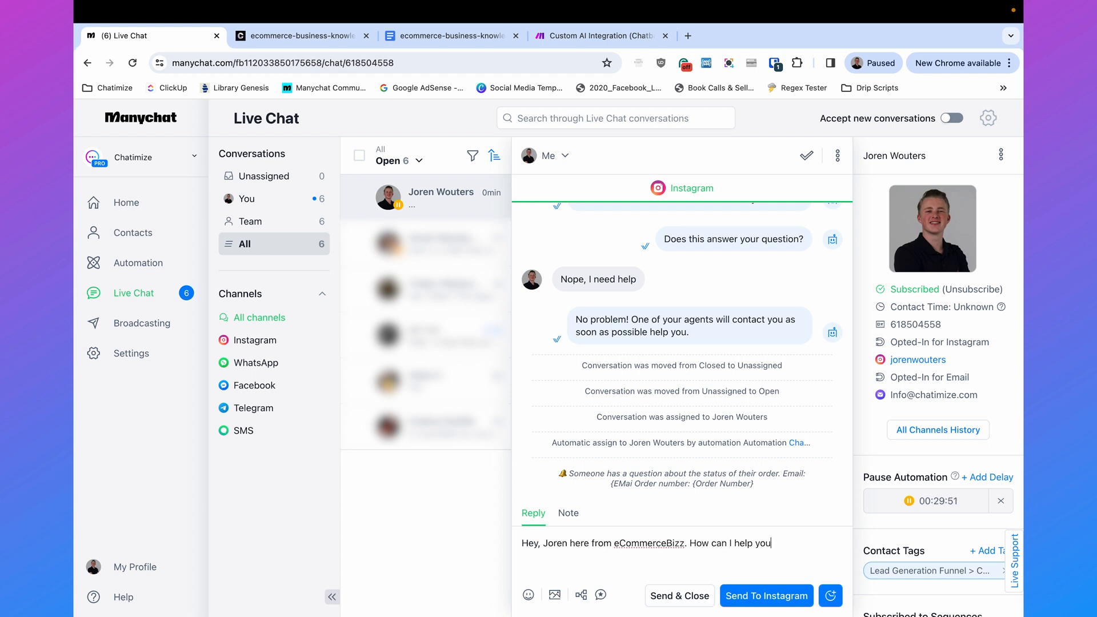
{"action": "key", "text": "Return"}
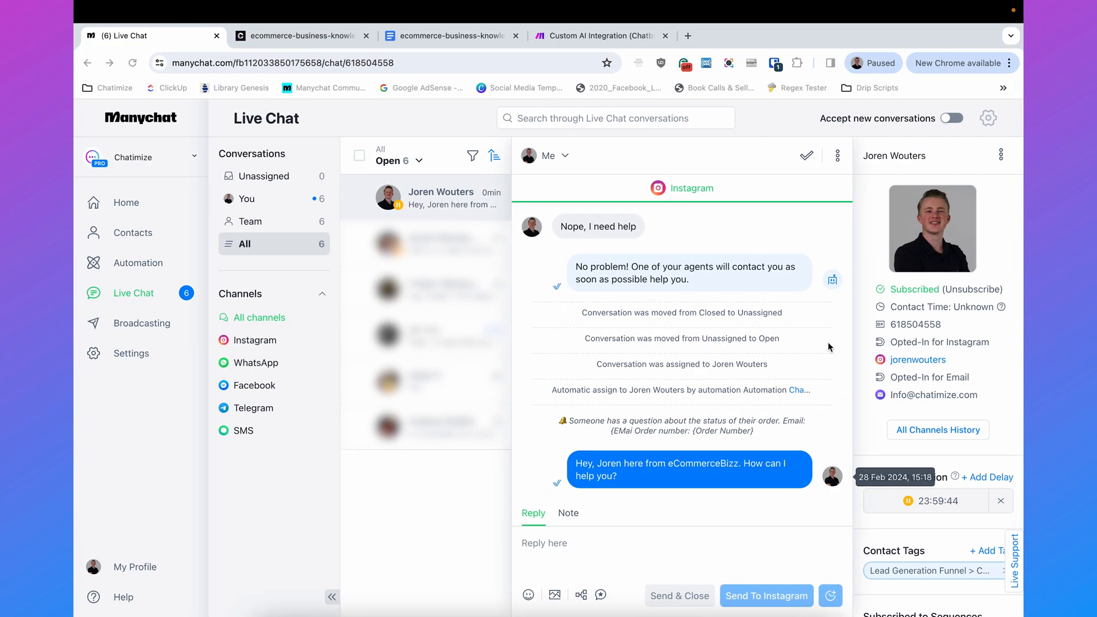
Step: Remove the automation pause for this contact and mark the conversation as closed
{"action": "left_click", "coordinate": [1000, 500]}
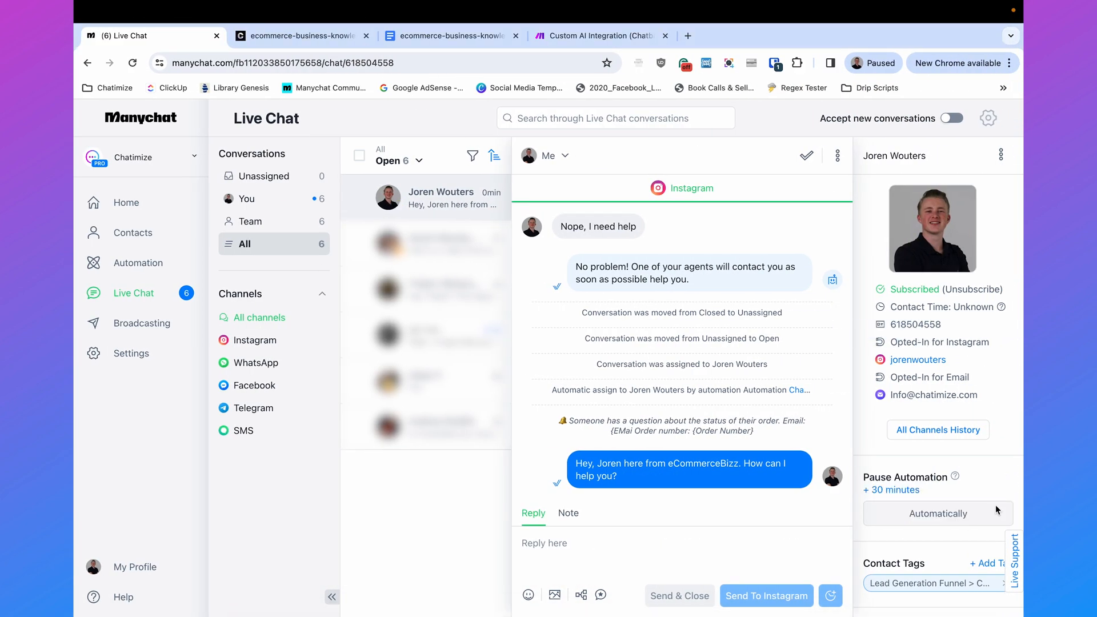
{"action": "mouse_move", "coordinate": [955, 484]}
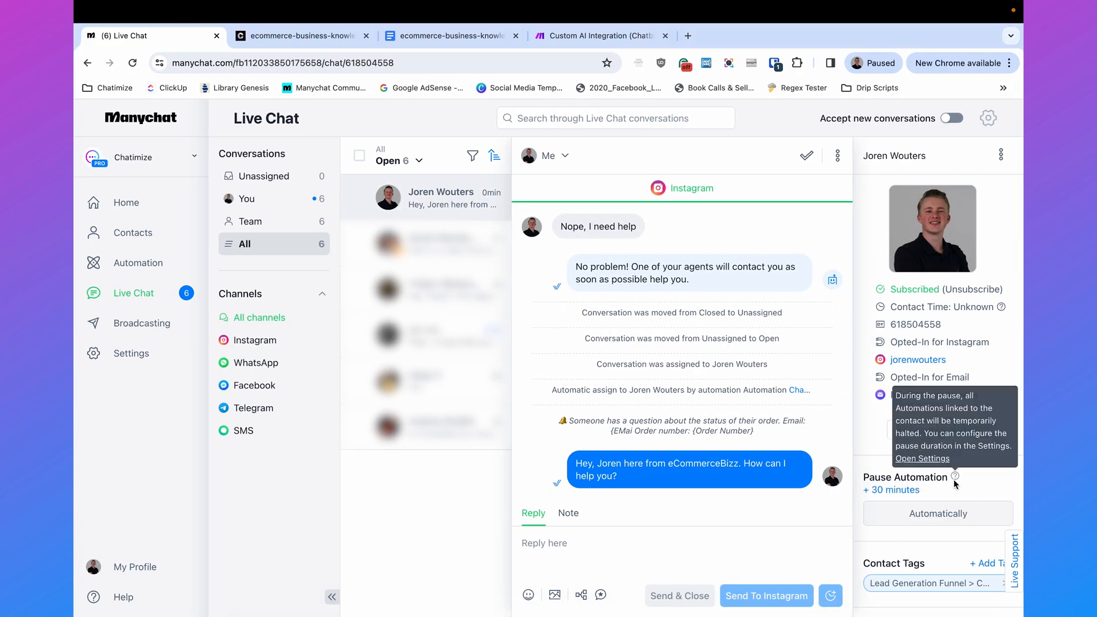
{"action": "left_click", "coordinate": [808, 157]}
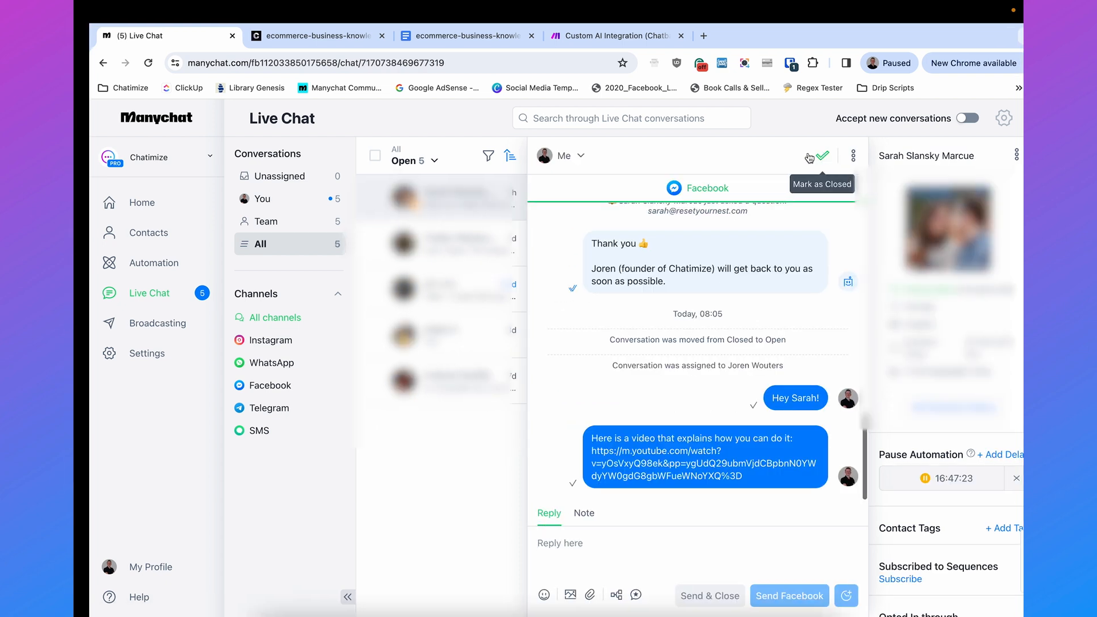